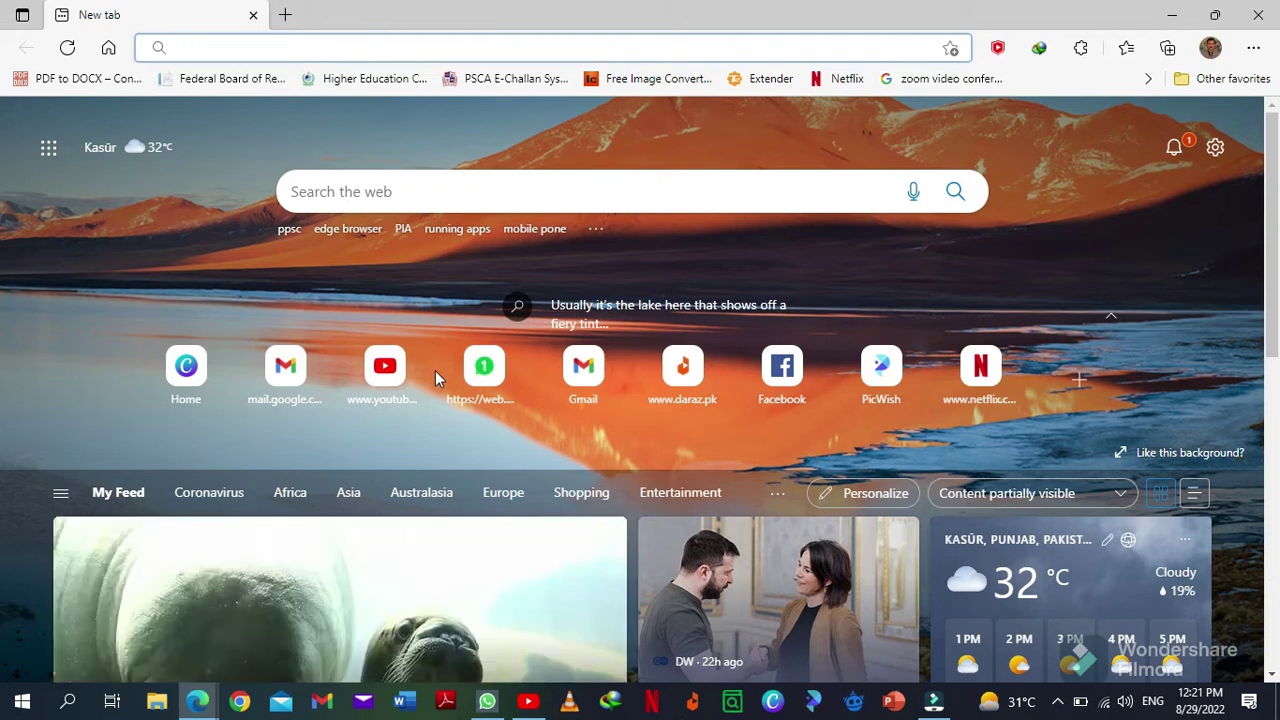
- Switch to Google Chrome, search for "youtube .com.pk" and open the YouTube home page from the results
{"action": "left_click", "coordinate": [1174, 13]}
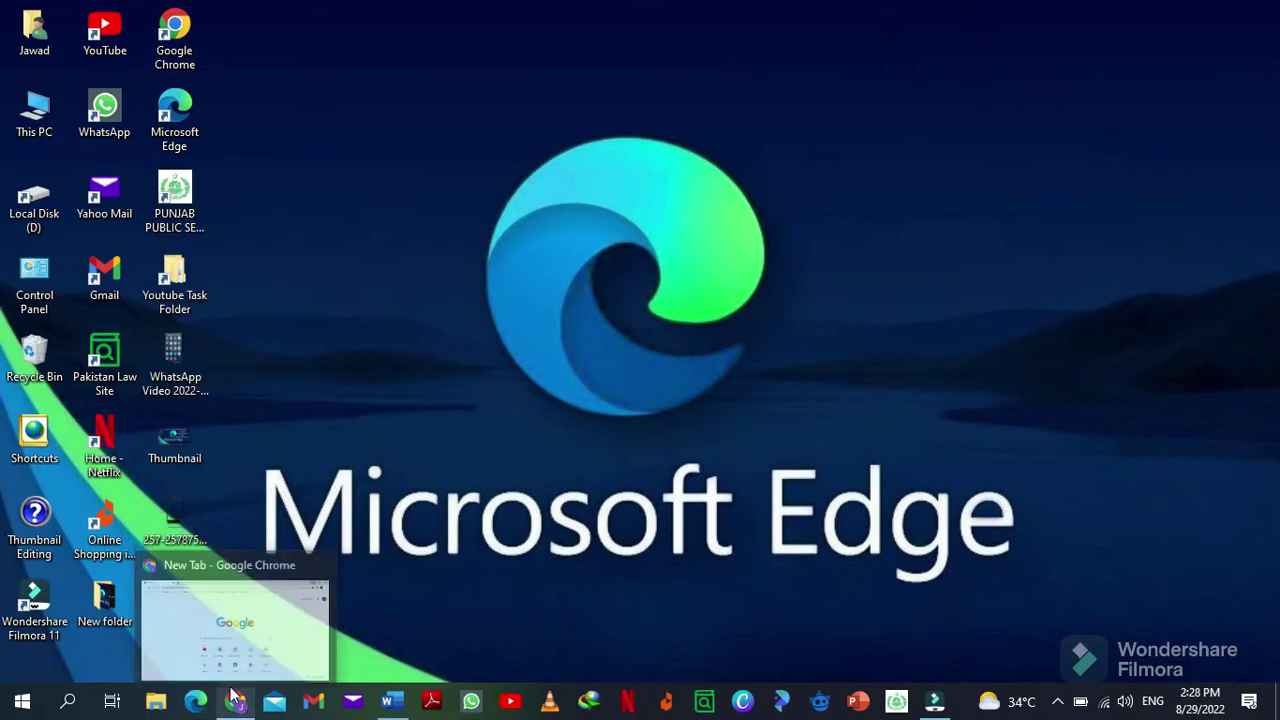
{"action": "left_click", "coordinate": [234, 697]}
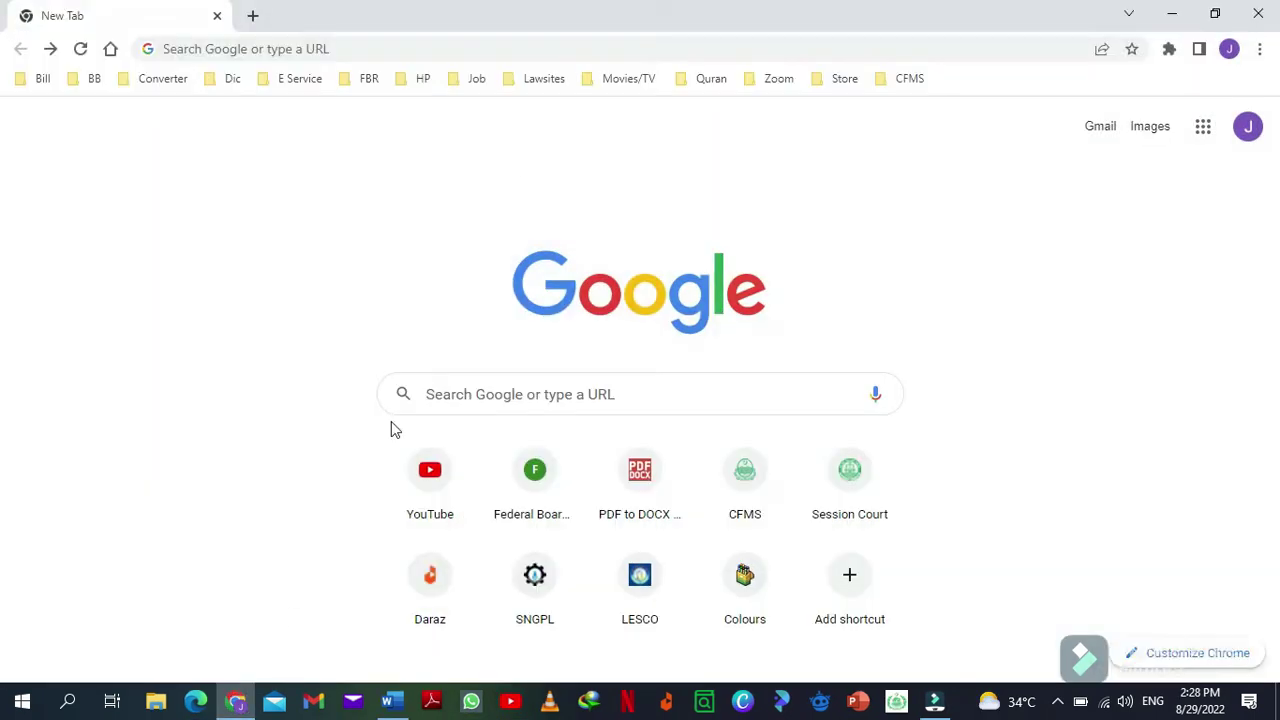
{"action": "left_click", "coordinate": [431, 47]}
{"action": "type", "text": "youtub"}
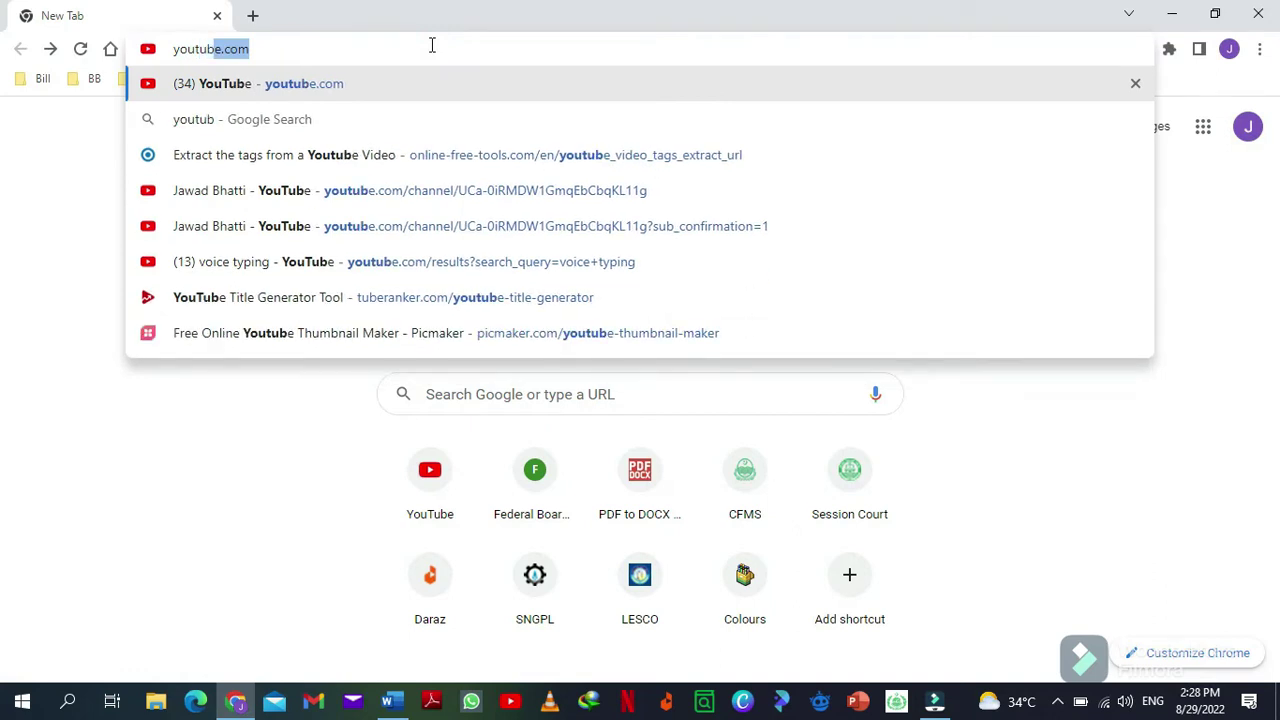
{"action": "type", "text": "e .com."}
{"action": "key", "text": "Return"}
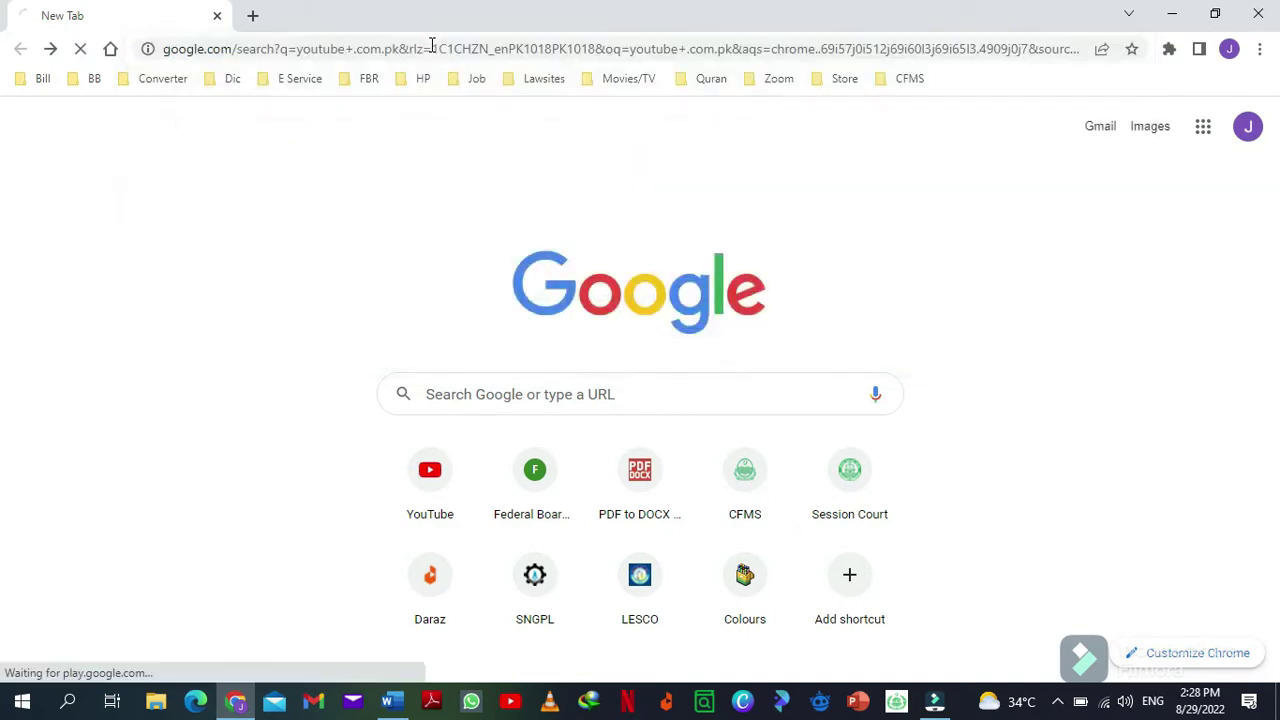
{"action": "left_click", "coordinate": [218, 309]}
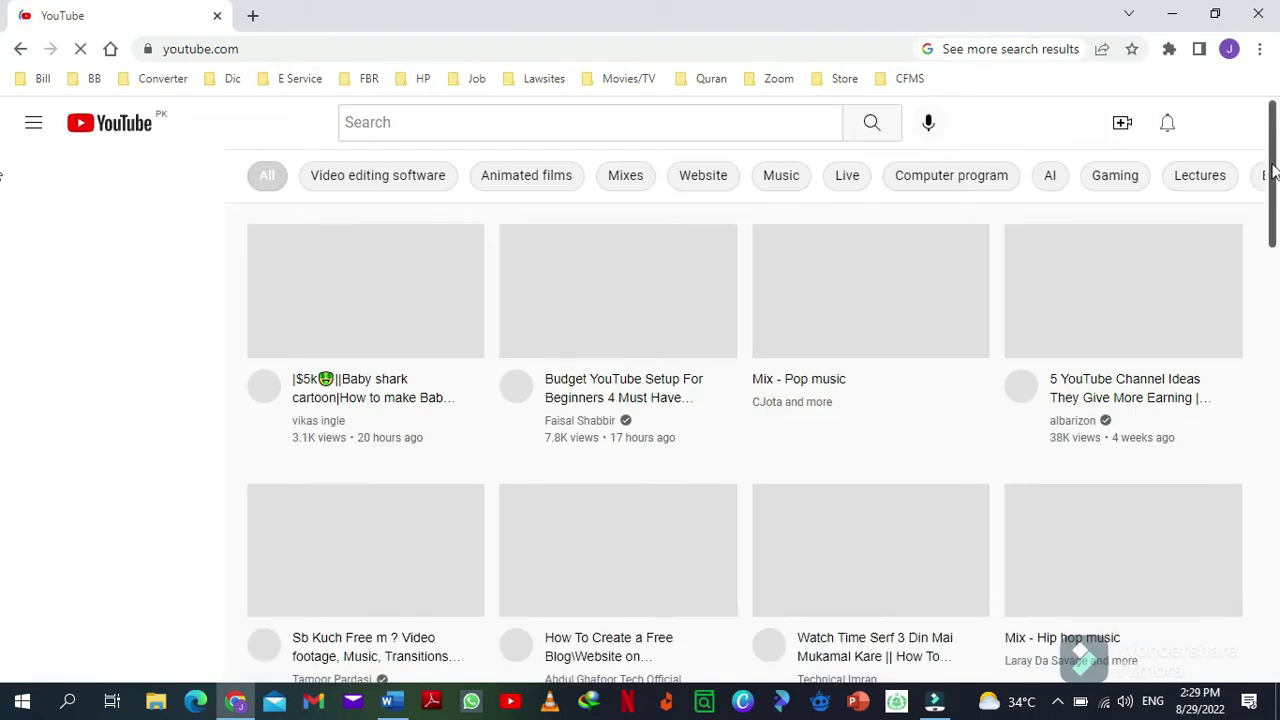
{"action": "mouse_move", "coordinate": [1272, 171]}
{"action": "left_mouse_down"}
{"action": "mouse_move", "coordinate": [1274, 250]}
{"action": "mouse_move", "coordinate": [1268, 169]}
{"action": "left_mouse_up"}
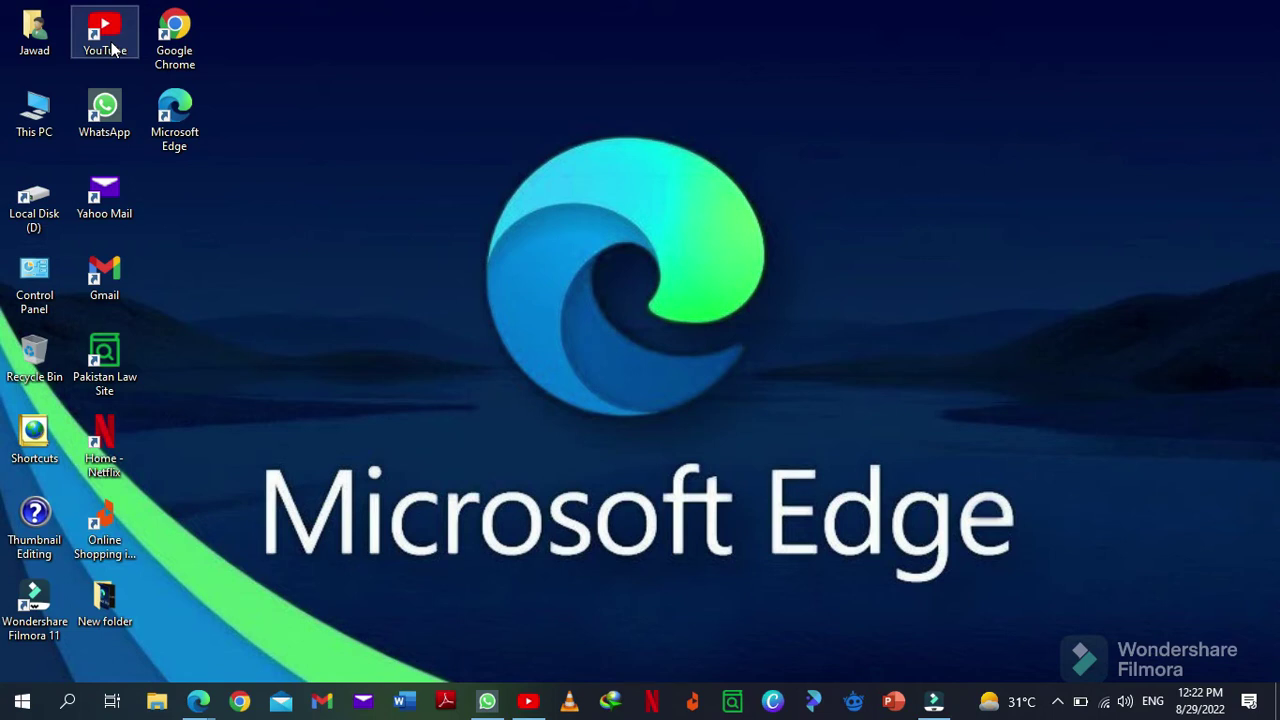
- Launch the YouTube and WhatsApp web apps from their desktop shortcuts, closing YouTube and minimizing WhatsApp after viewing
{"action": "double_click", "coordinate": [113, 50]}
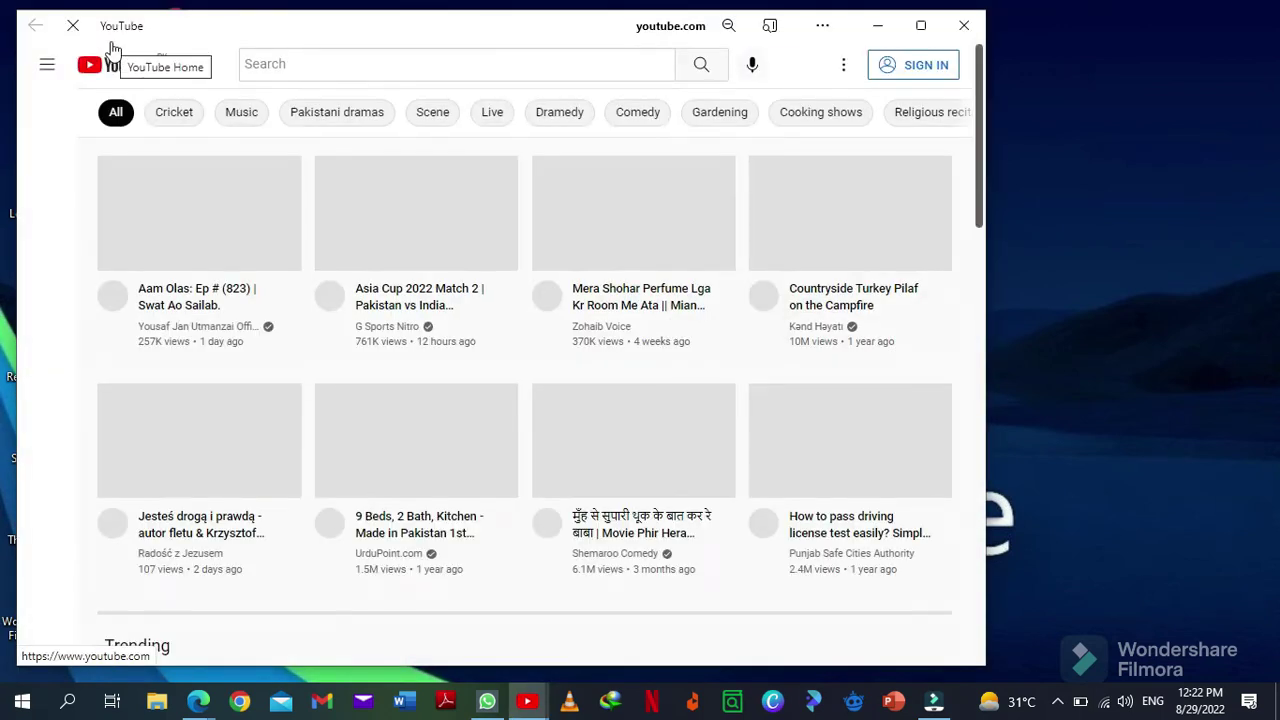
{"action": "left_click", "coordinate": [963, 25]}
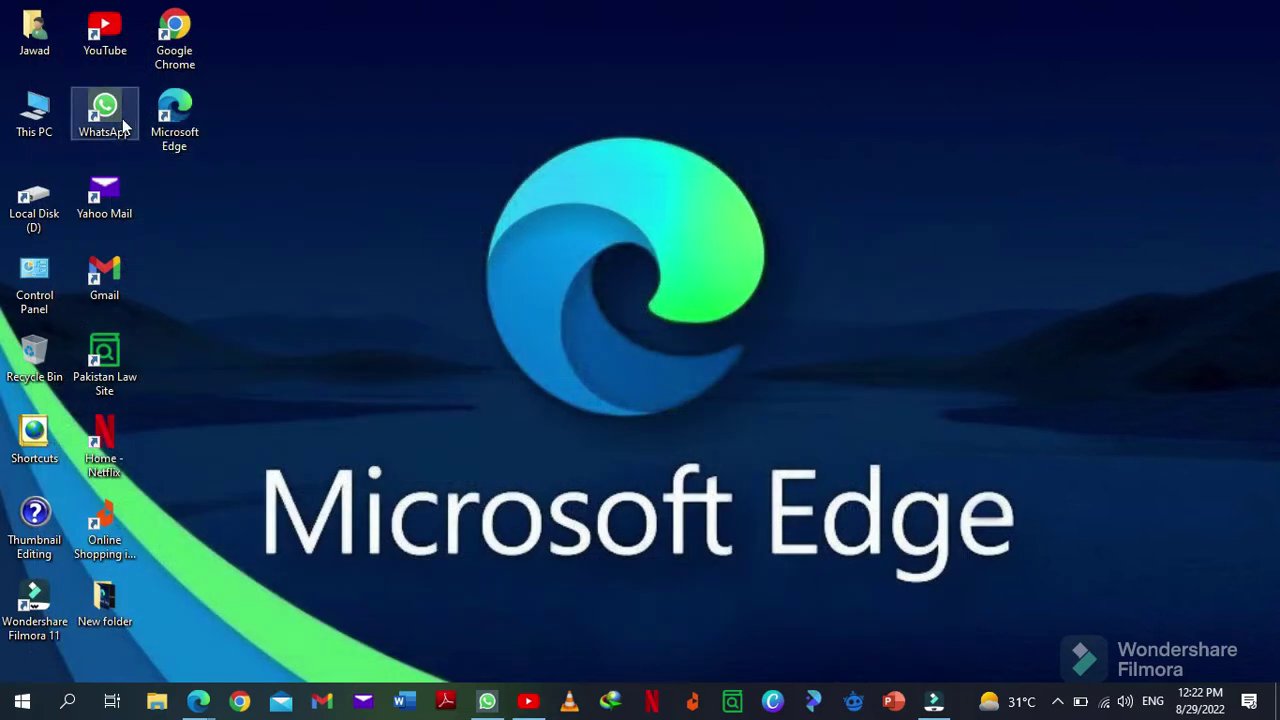
{"action": "double_click", "coordinate": [124, 125]}
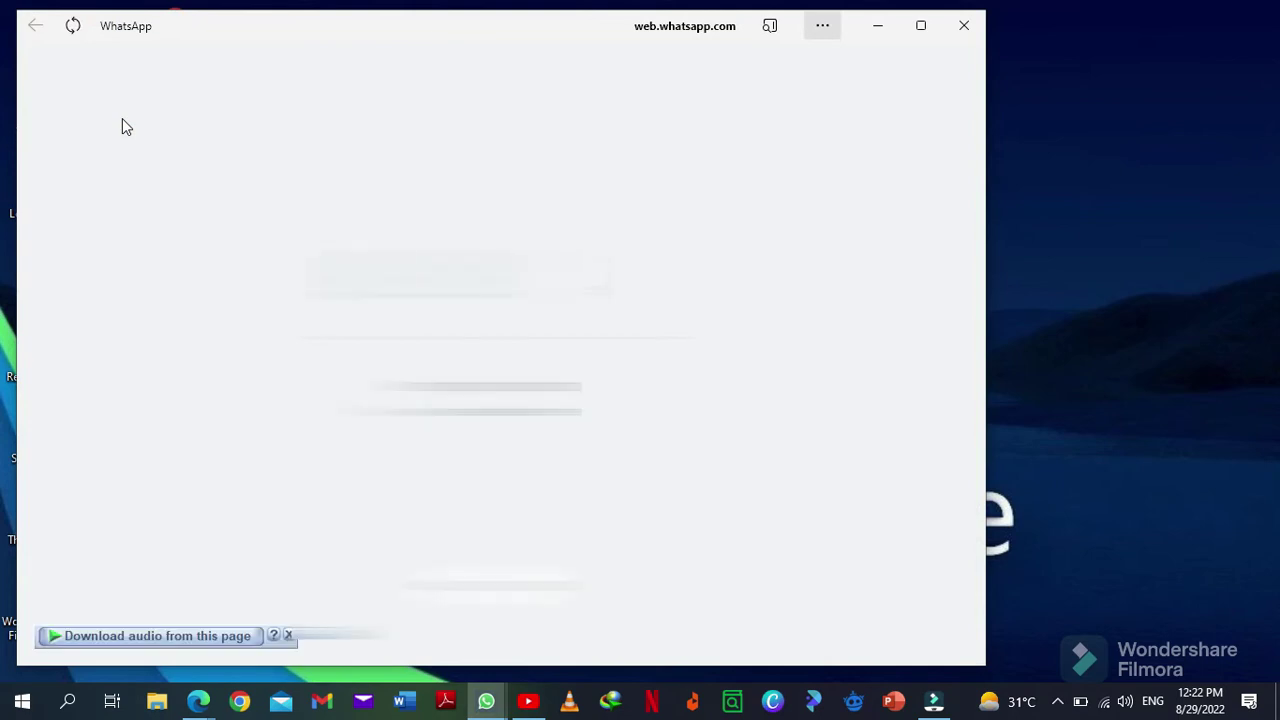
{"action": "left_click", "coordinate": [879, 32]}
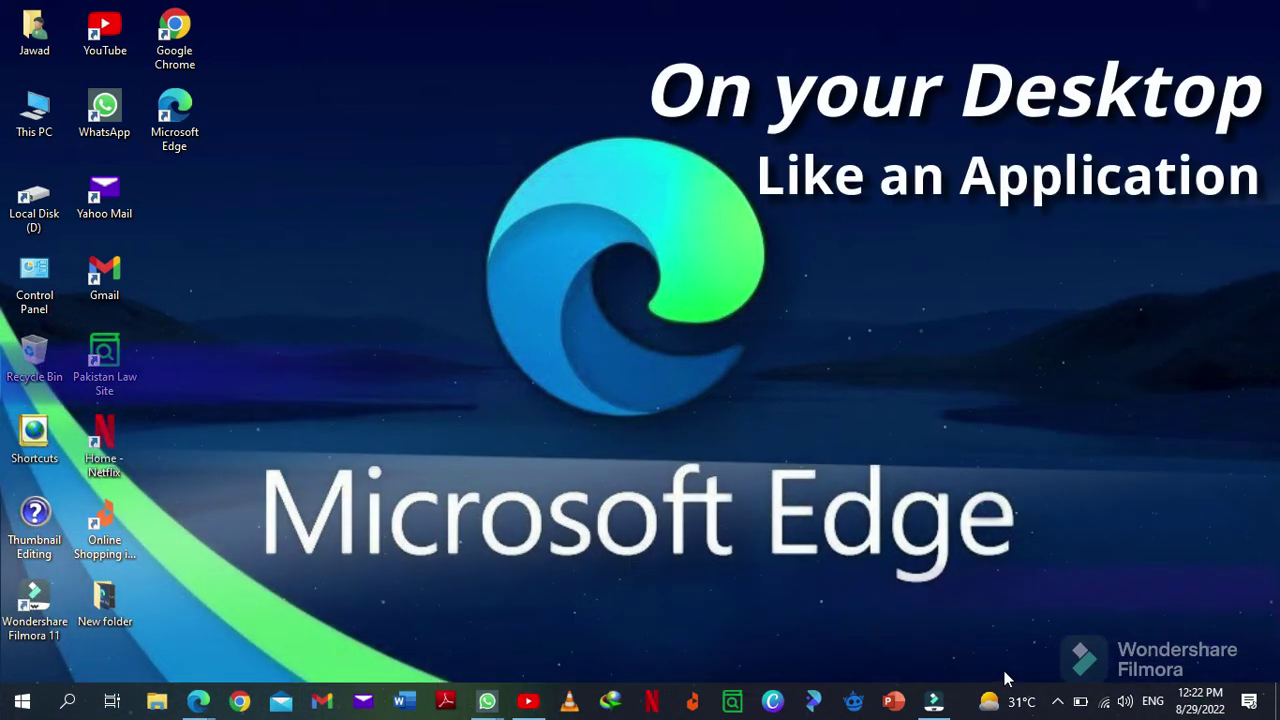
- Bring up the running YouTube and WhatsApp app windows from the taskbar and minimize both again
{"action": "mouse_move", "coordinate": [525, 710]}
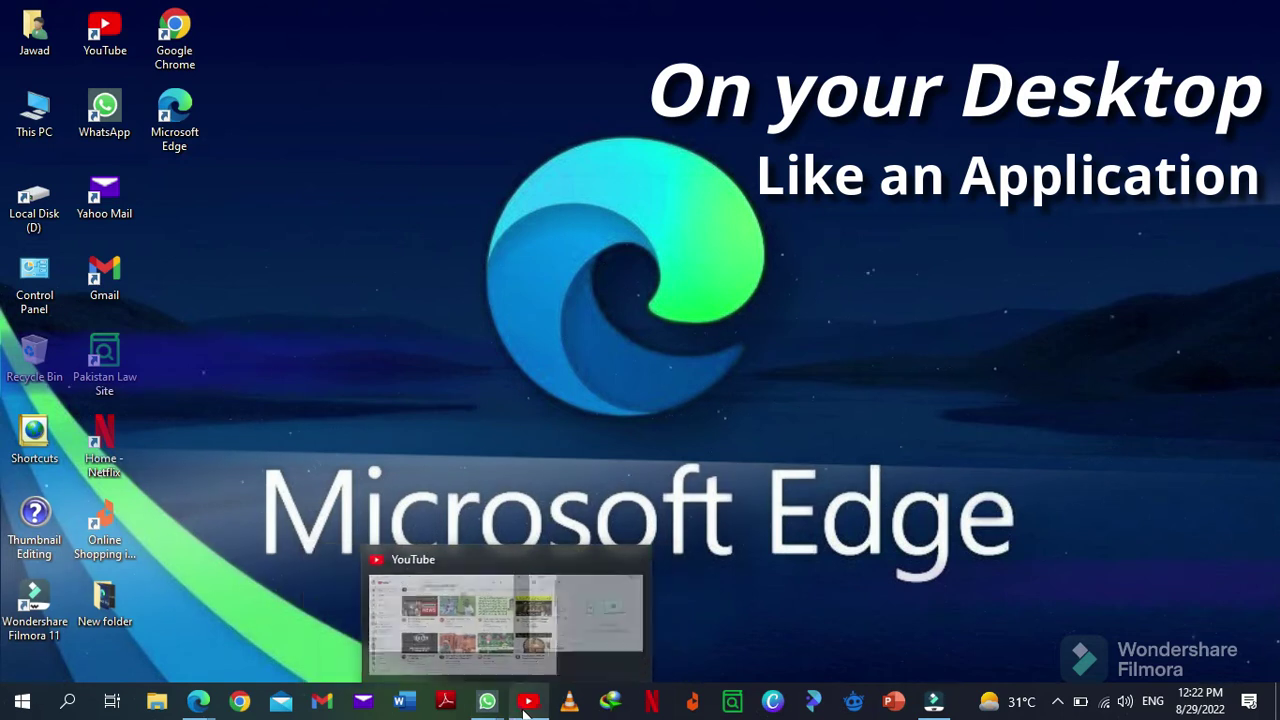
{"action": "left_click", "coordinate": [526, 705]}
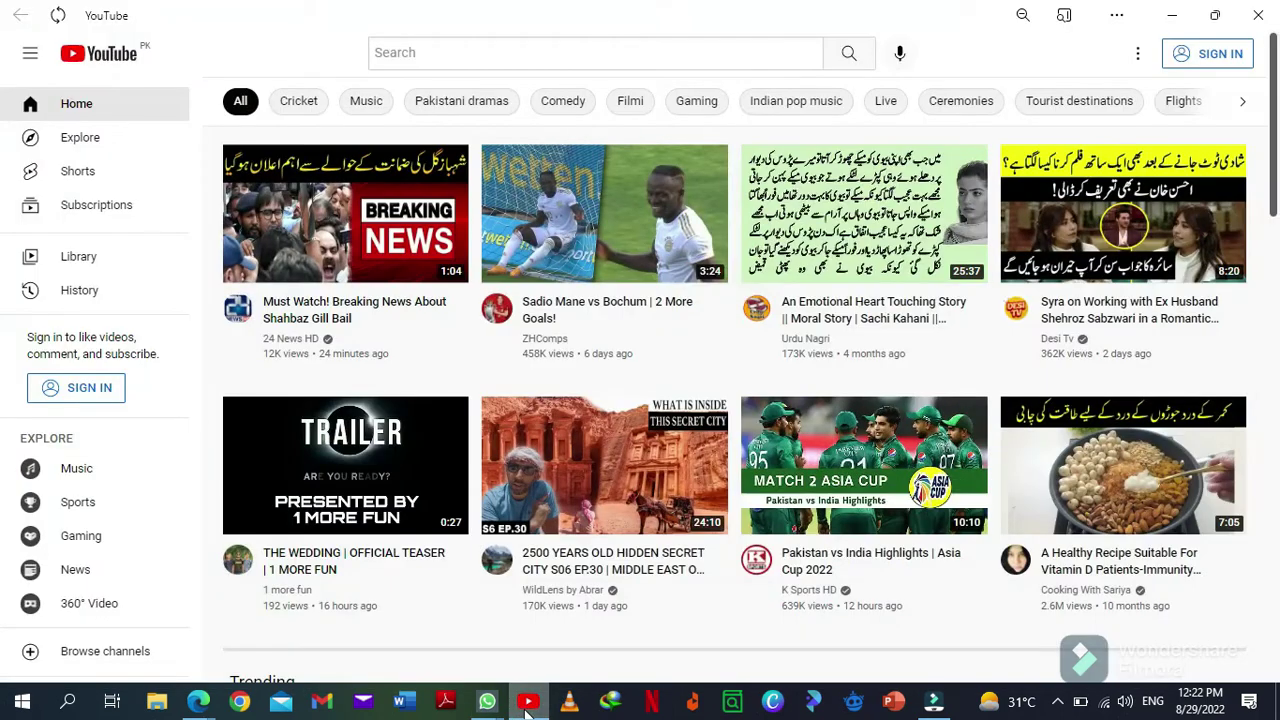
{"action": "mouse_move", "coordinate": [486, 705]}
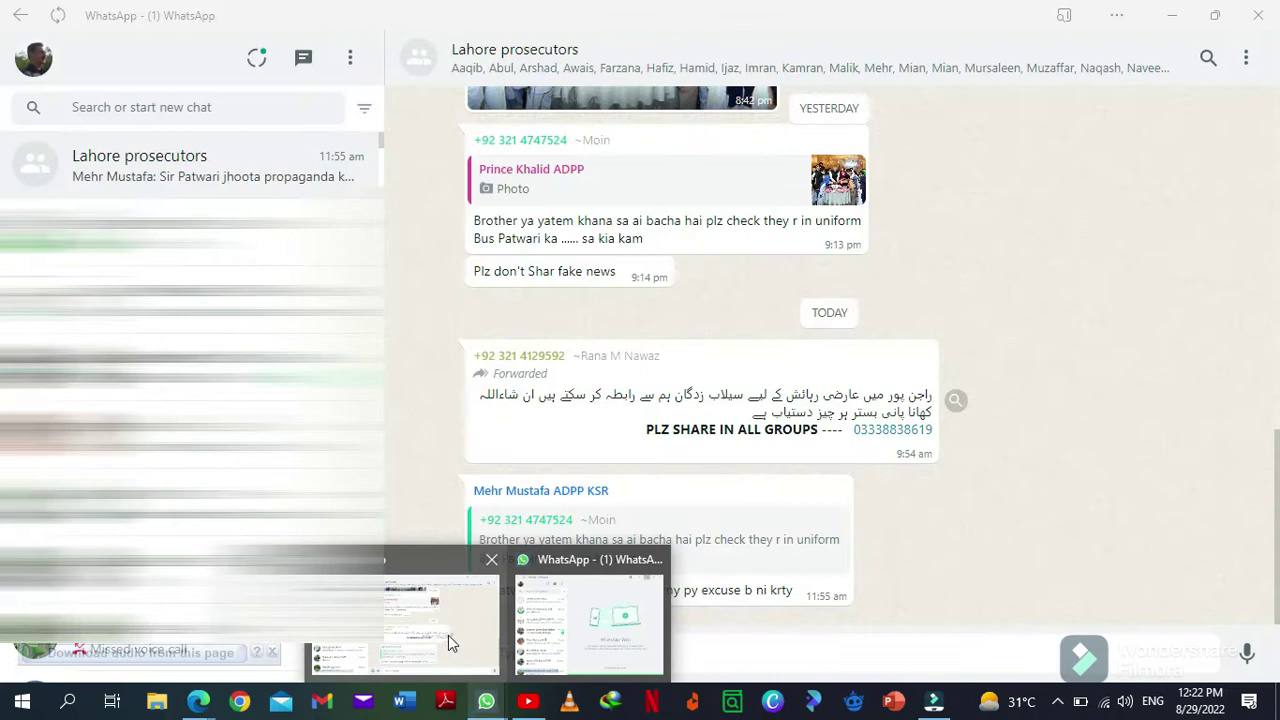
{"action": "left_click", "coordinate": [448, 640]}
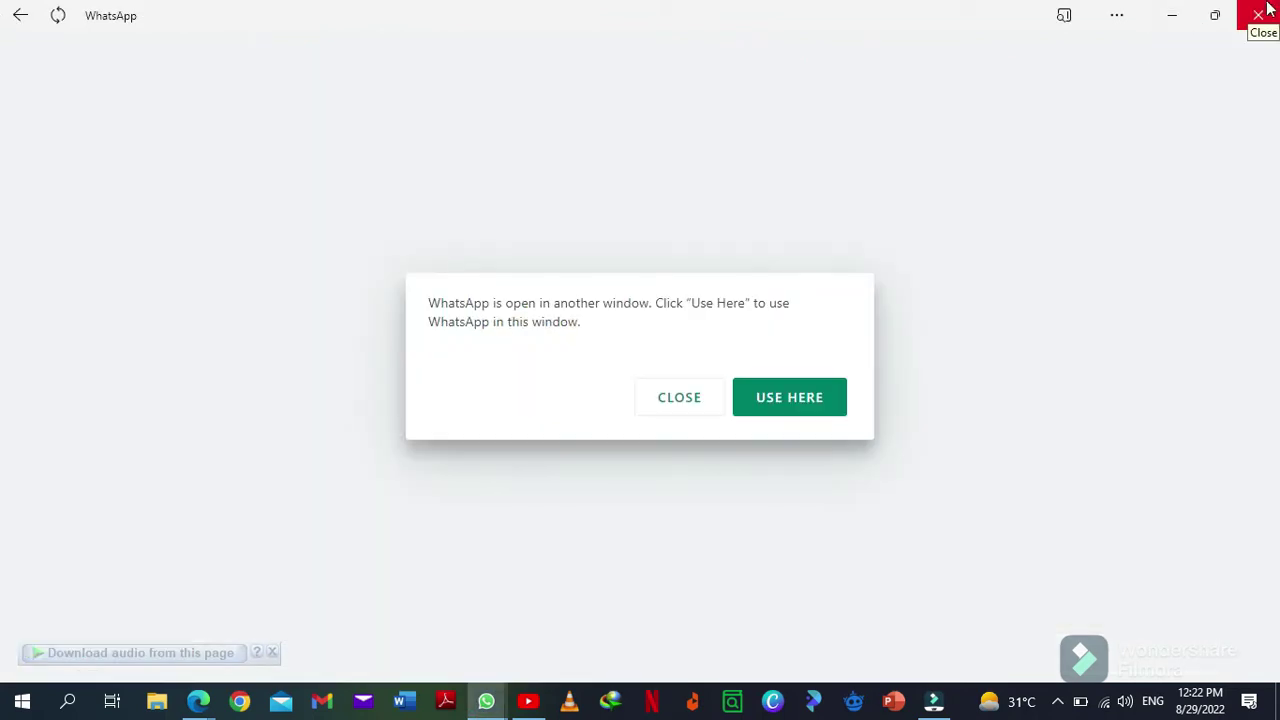
{"action": "left_click", "coordinate": [1170, 16]}
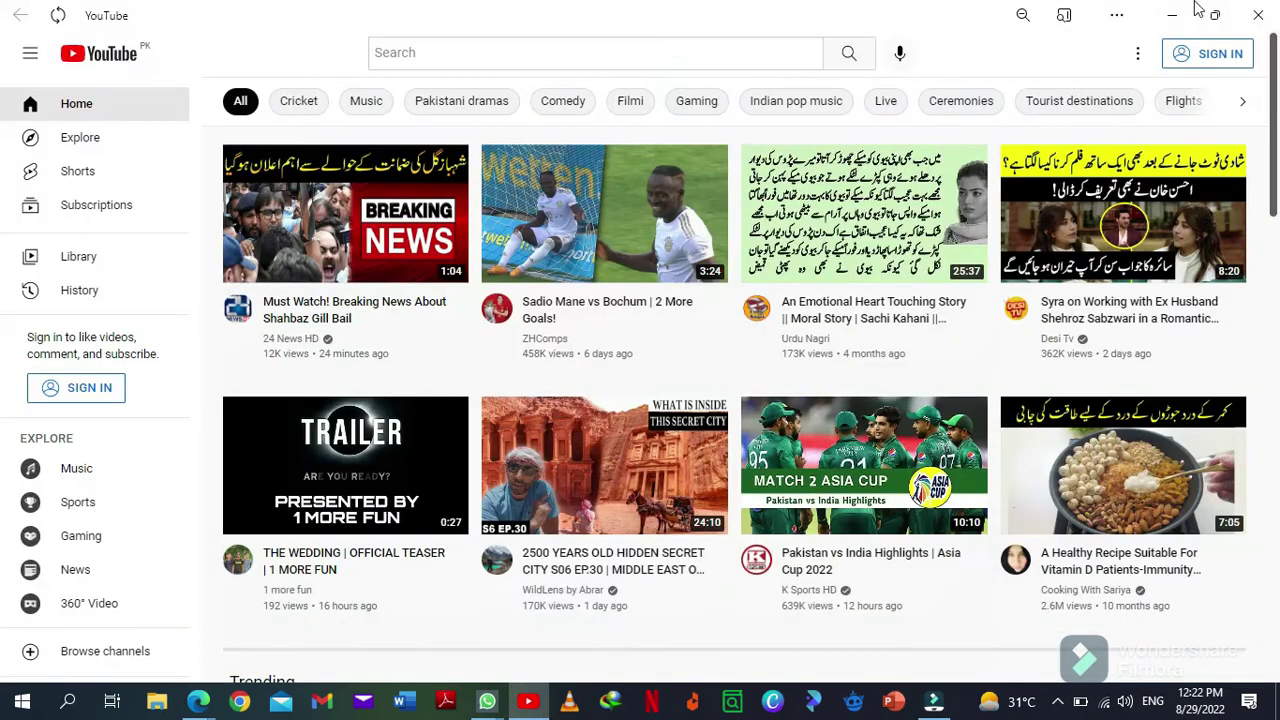
{"action": "left_click", "coordinate": [1181, 14]}
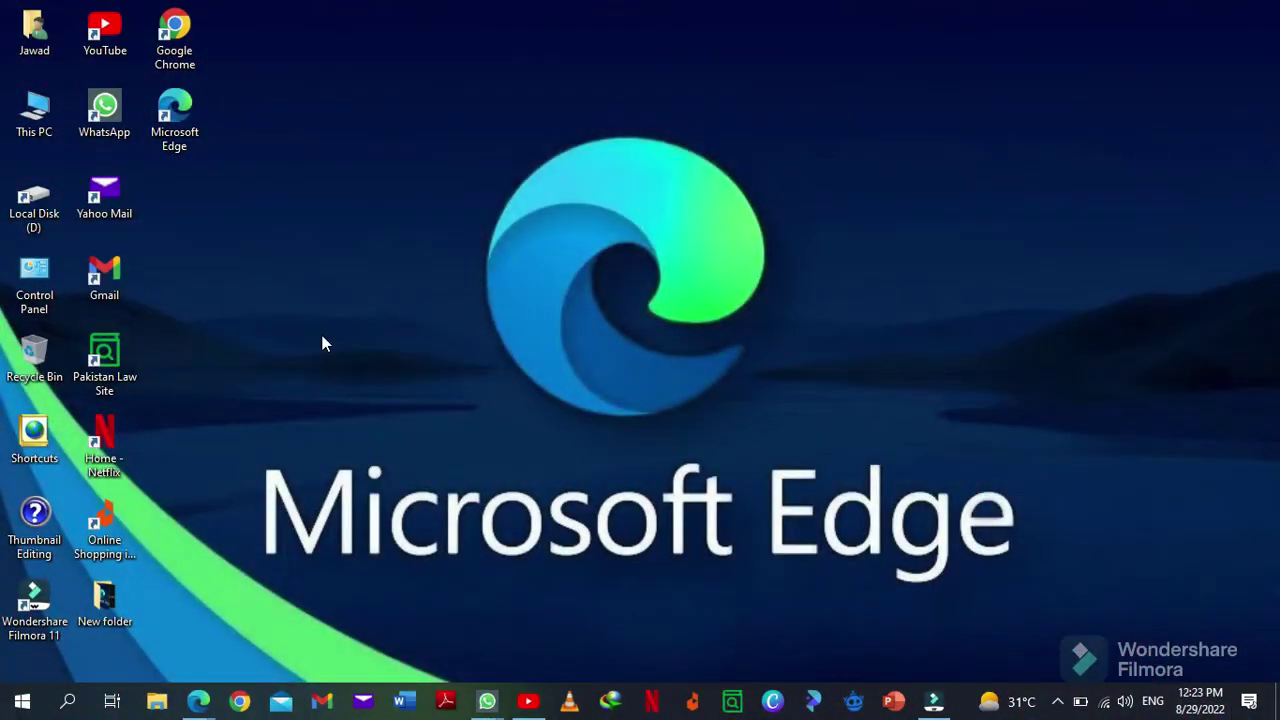
- Launch Microsoft Edge in a maximized window and search the web for "ppsc"
{"action": "double_click", "coordinate": [195, 139]}
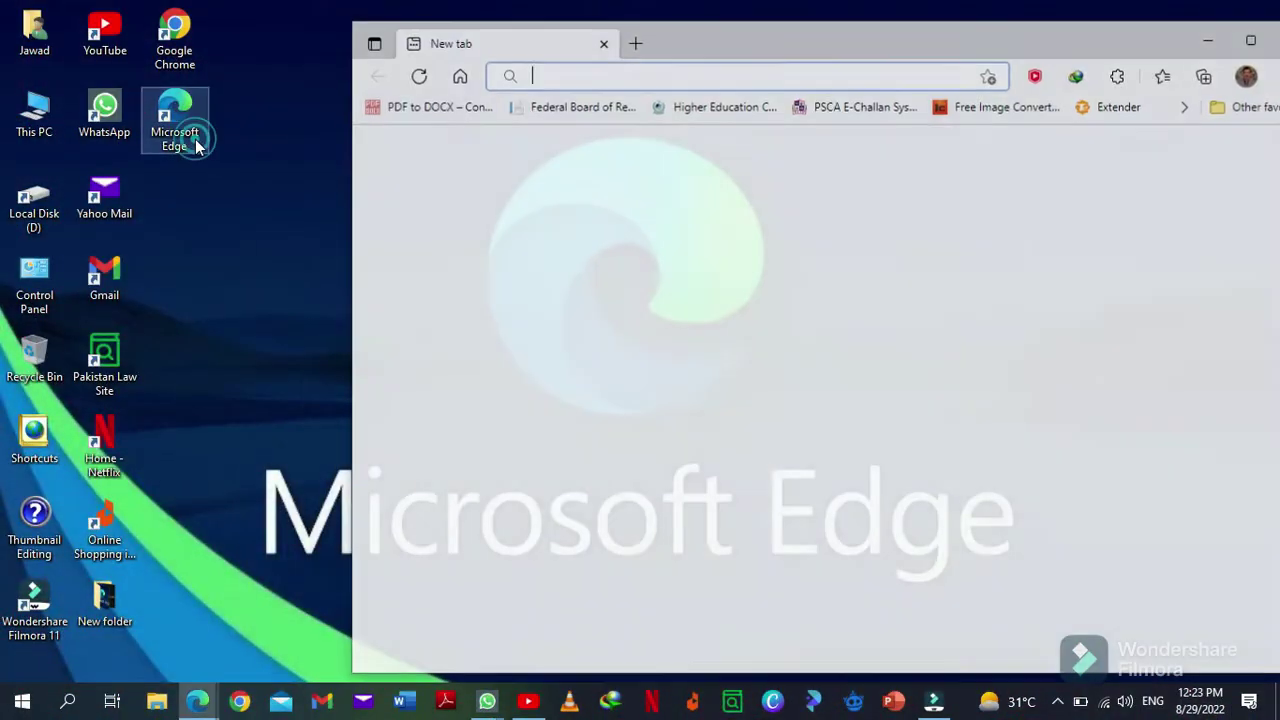
{"action": "double_click", "coordinate": [758, 48]}
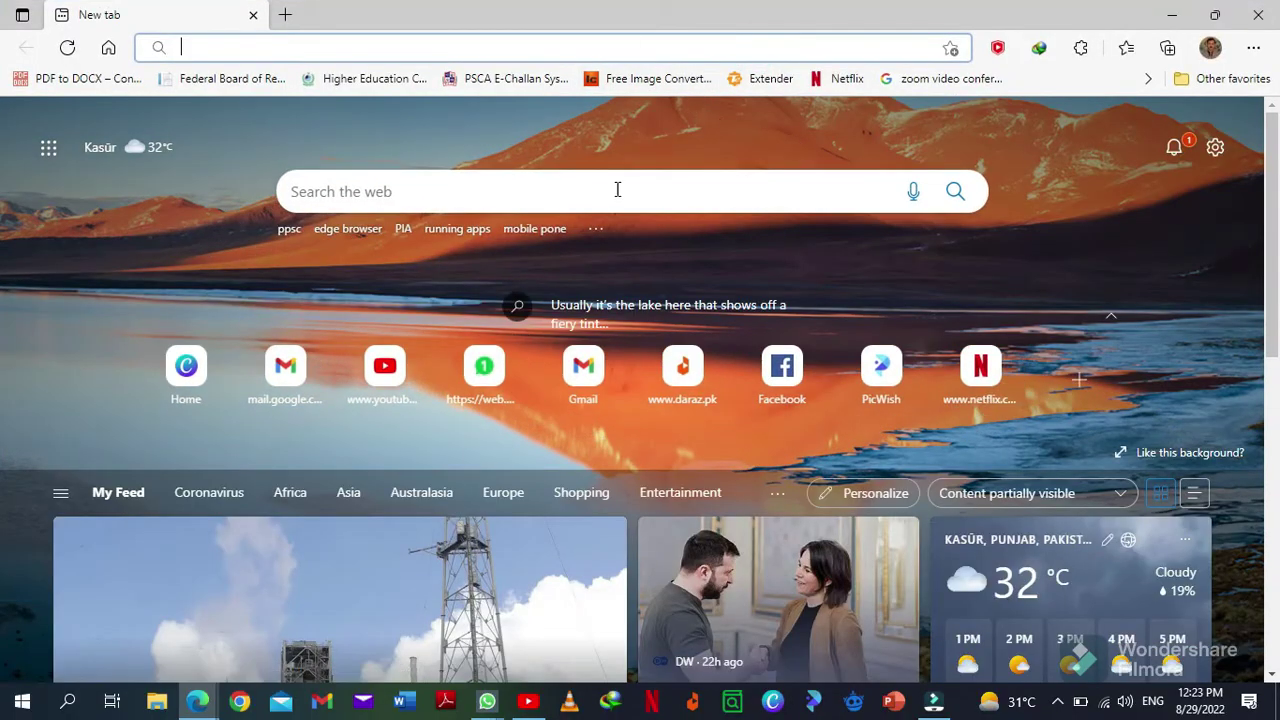
{"action": "left_click", "coordinate": [613, 199]}
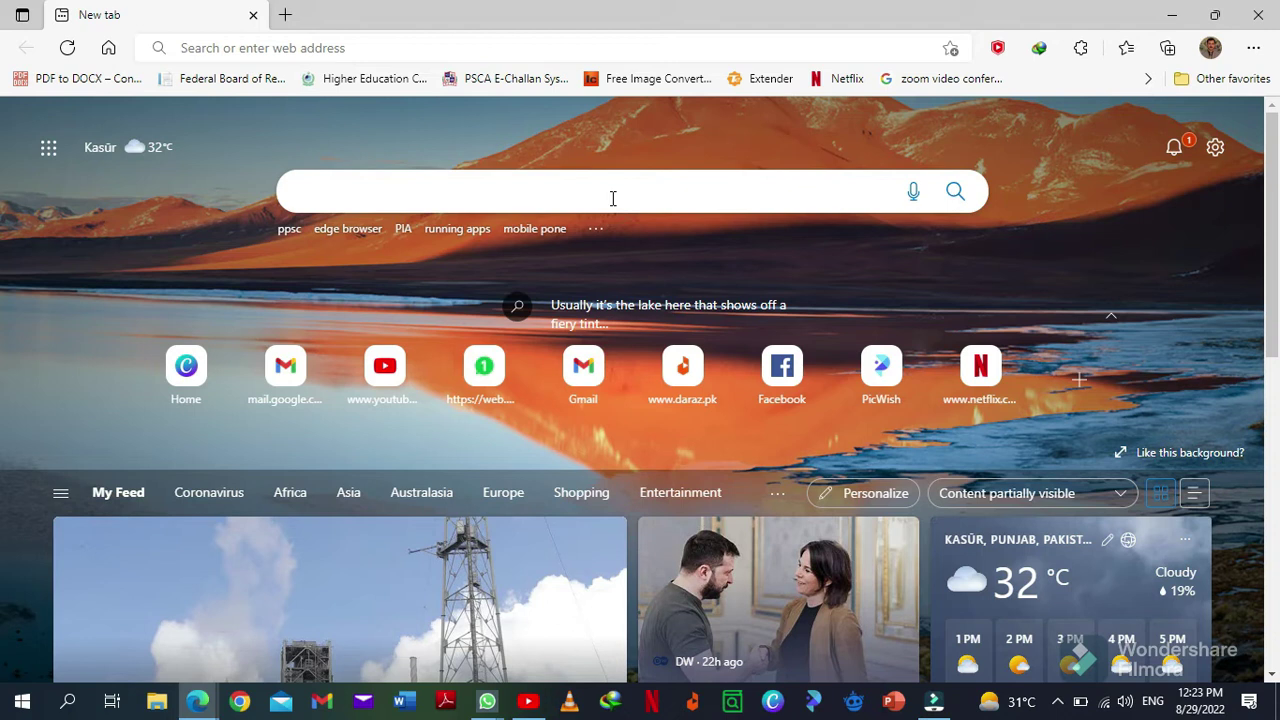
{"action": "type", "text": "ppsc"}
{"action": "key", "text": "Return"}
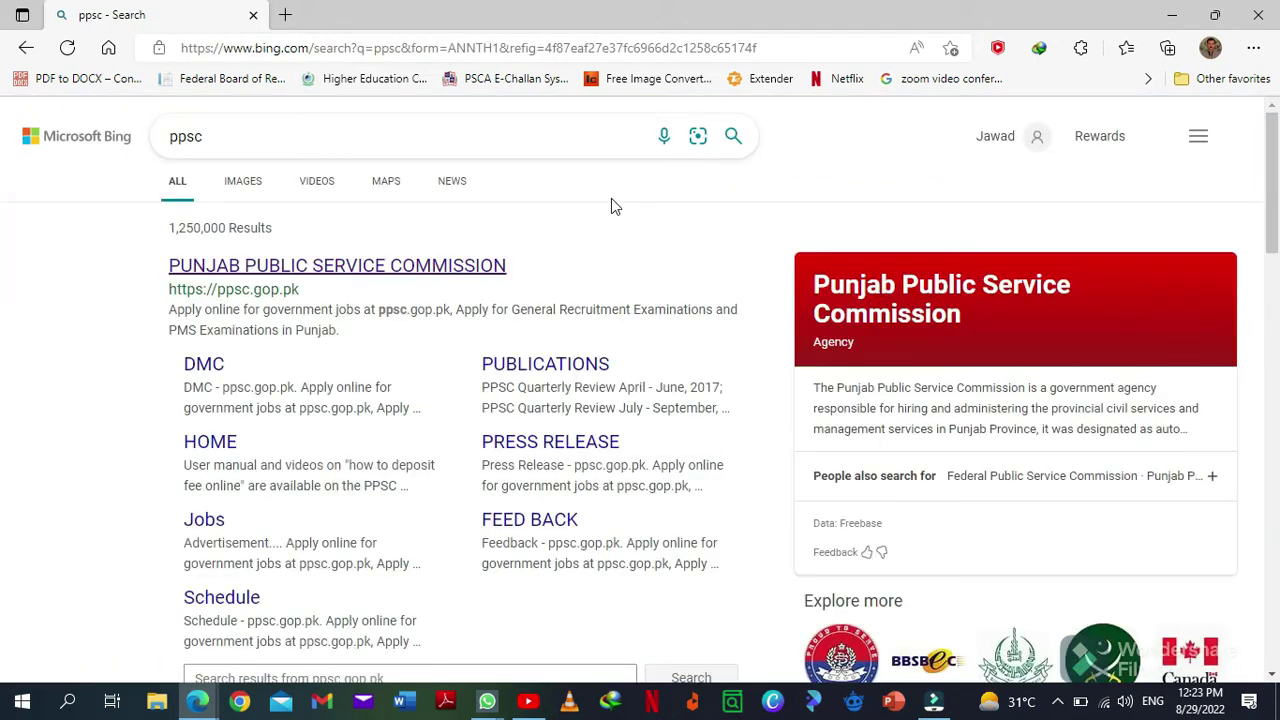
- Open the Punjab Public Service Commission website from the search results and acknowledge its online fee collection notice
{"action": "mouse_move", "coordinate": [370, 272]}
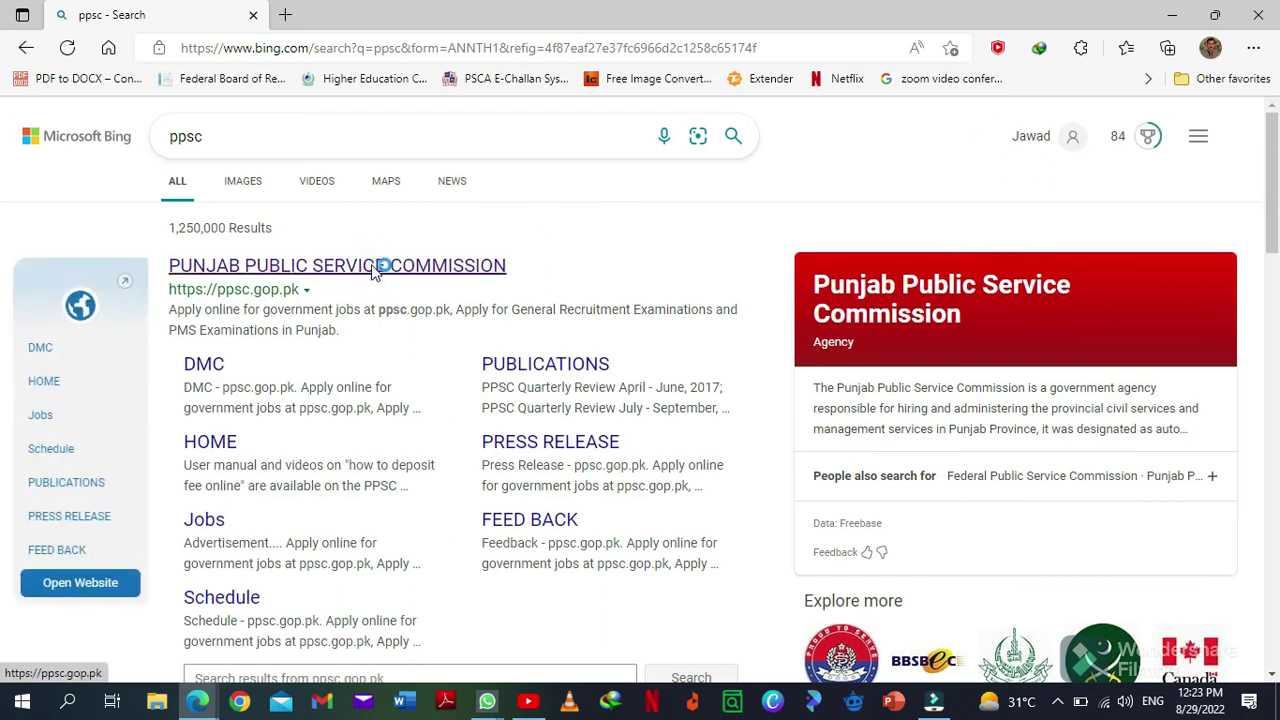
{"action": "left_click", "coordinate": [372, 270]}
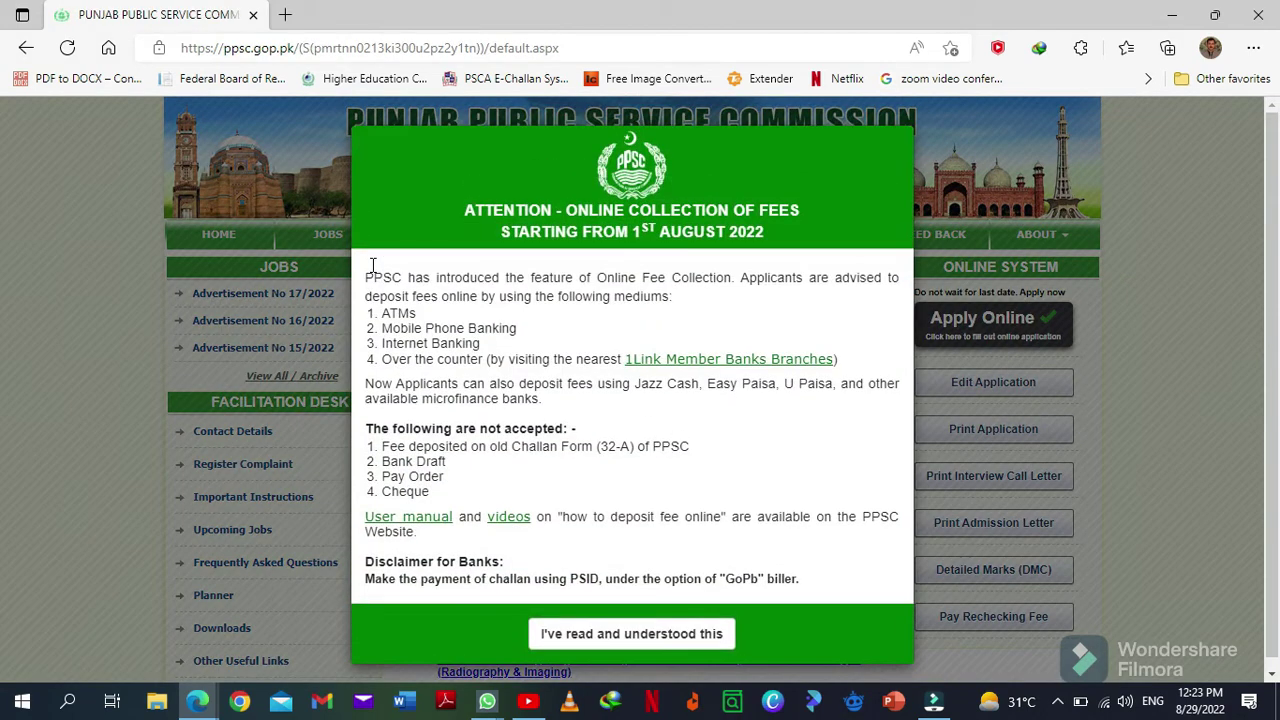
{"action": "left_click", "coordinate": [638, 643]}
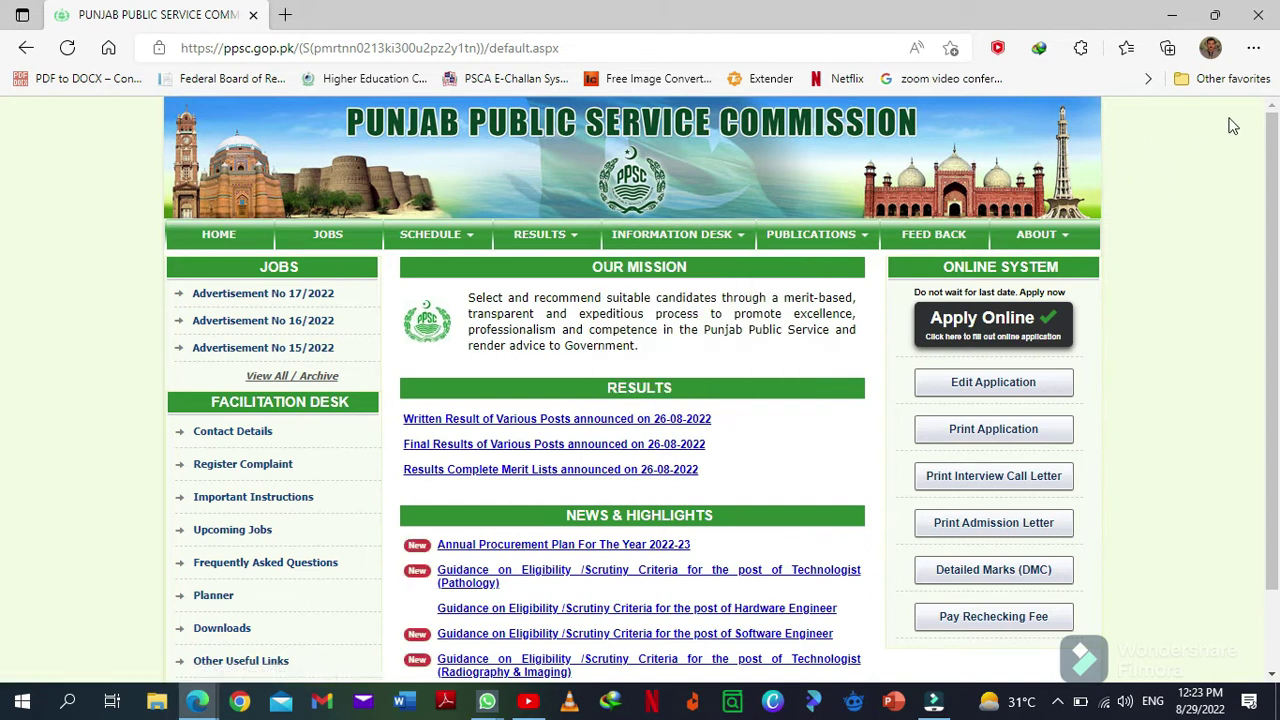
- Install the Punjab Public Service Commission site as an Edge app, keeping the suggested name PUNJAB PUBLIC SERVICE COMMISSION
{"action": "left_click", "coordinate": [1251, 55]}
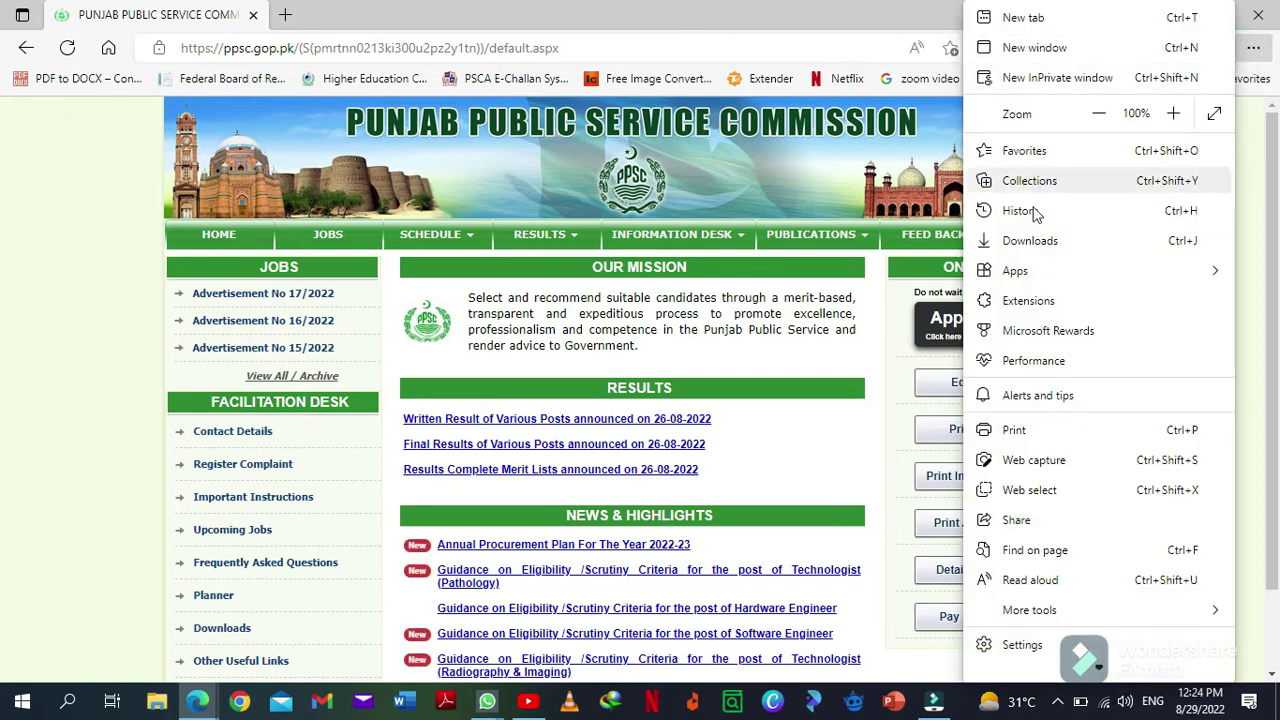
{"action": "mouse_move", "coordinate": [1035, 275]}
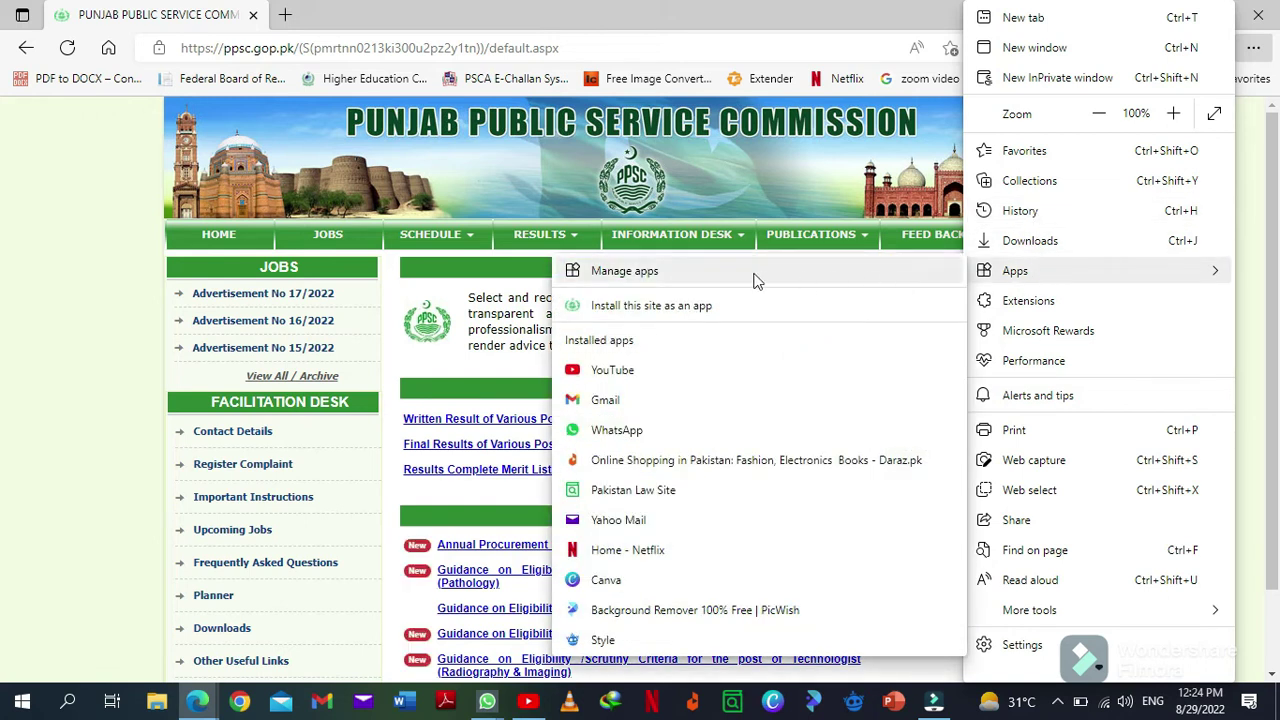
{"action": "left_click", "coordinate": [617, 316]}
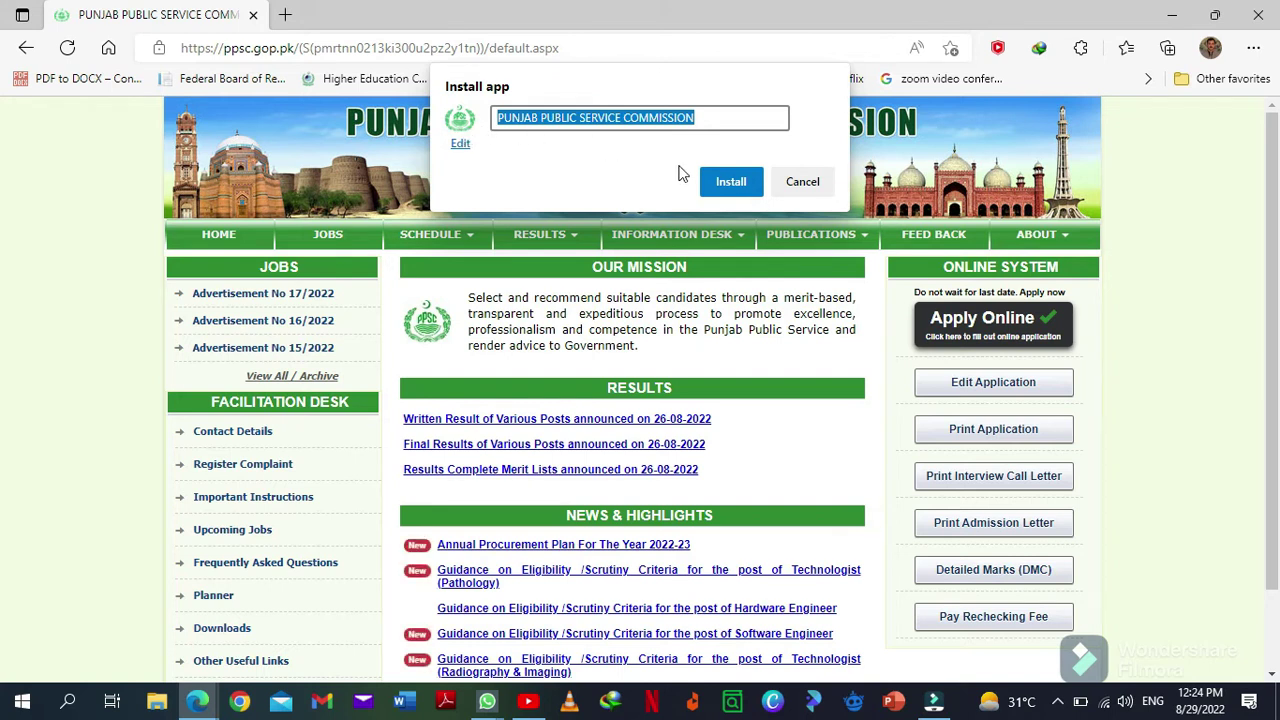
{"action": "left_click", "coordinate": [737, 193]}
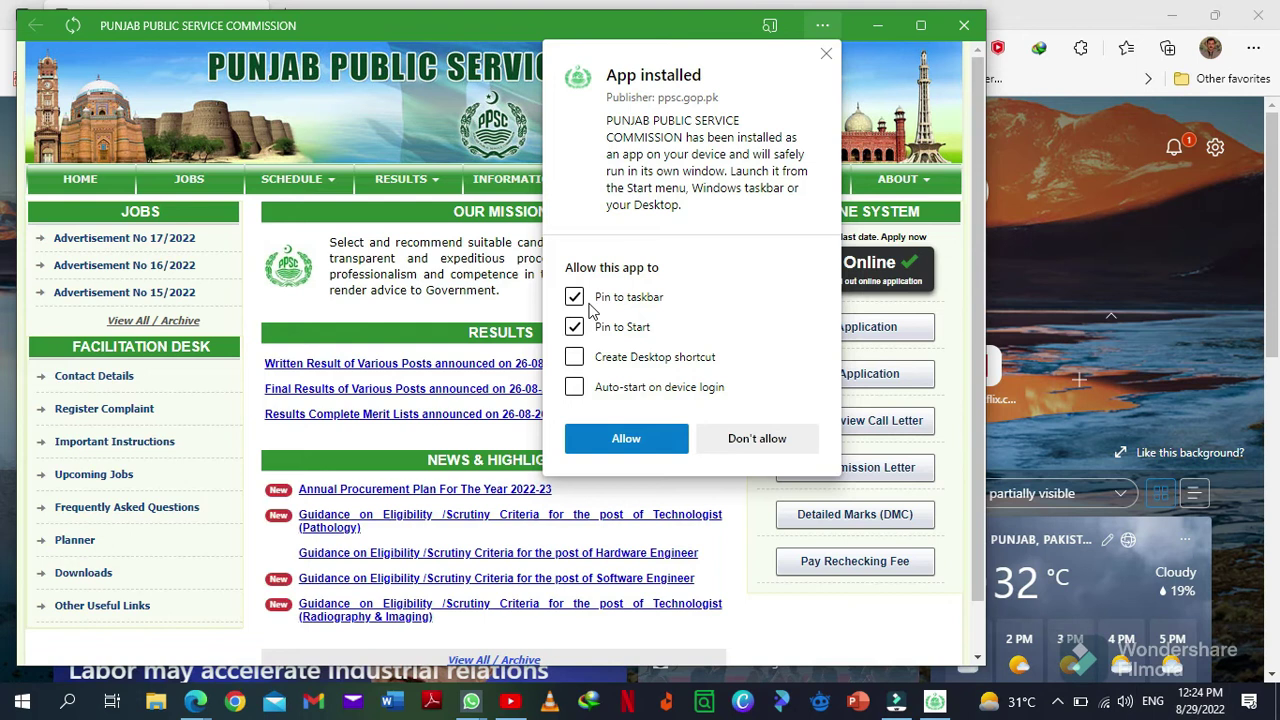
- Allow the installed app to pin to taskbar, pin to Start and create a desktop shortcut, and close the browser and app windows
{"action": "left_click", "coordinate": [576, 360]}
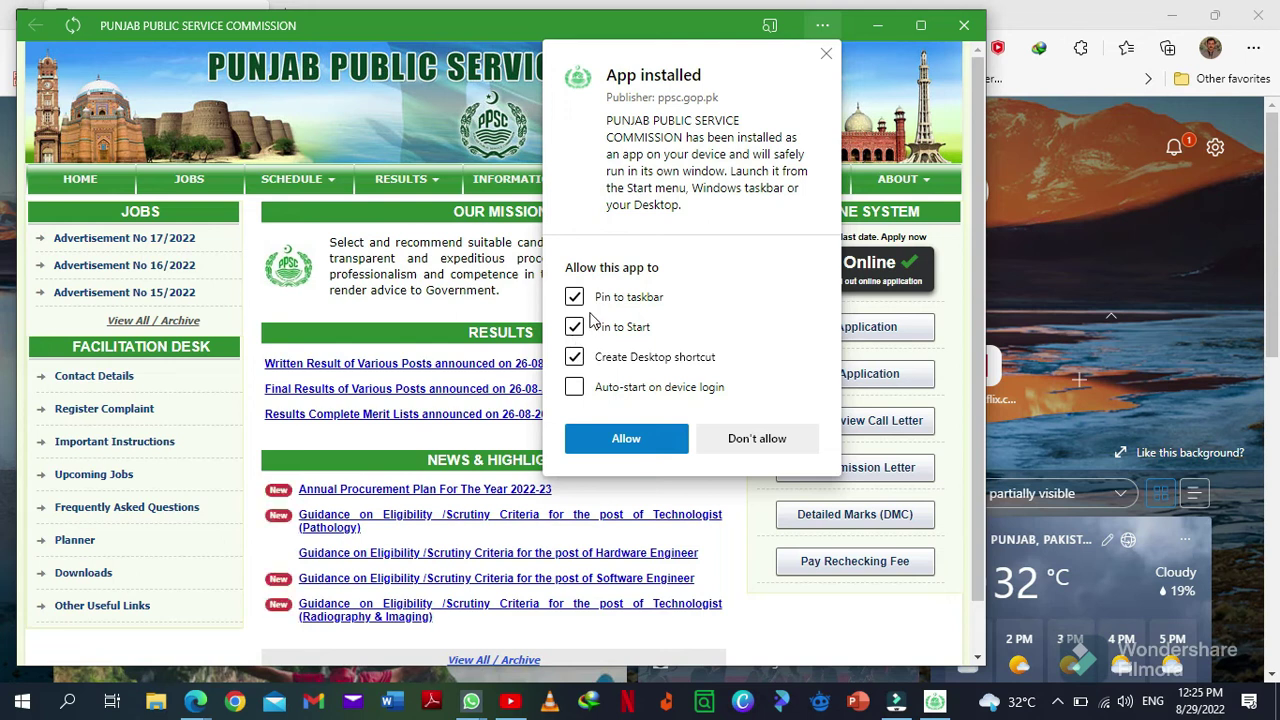
{"action": "left_click", "coordinate": [575, 356]}
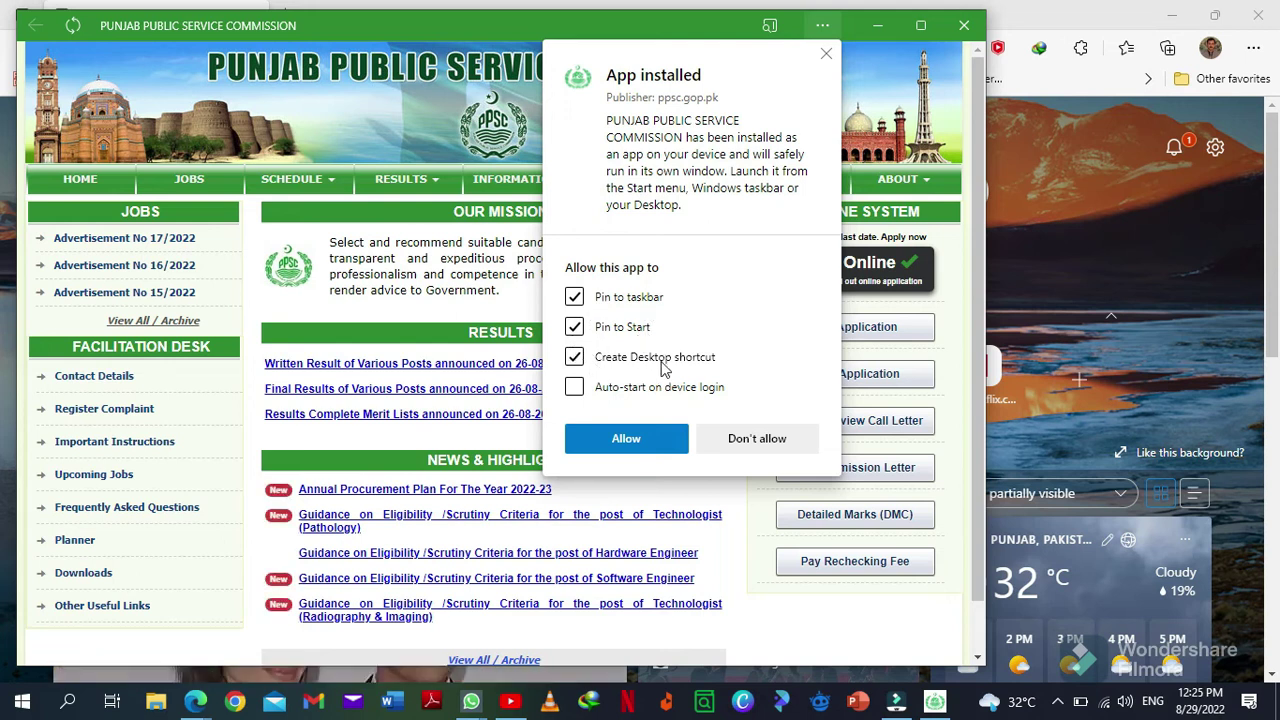
{"action": "left_click", "coordinate": [627, 443]}
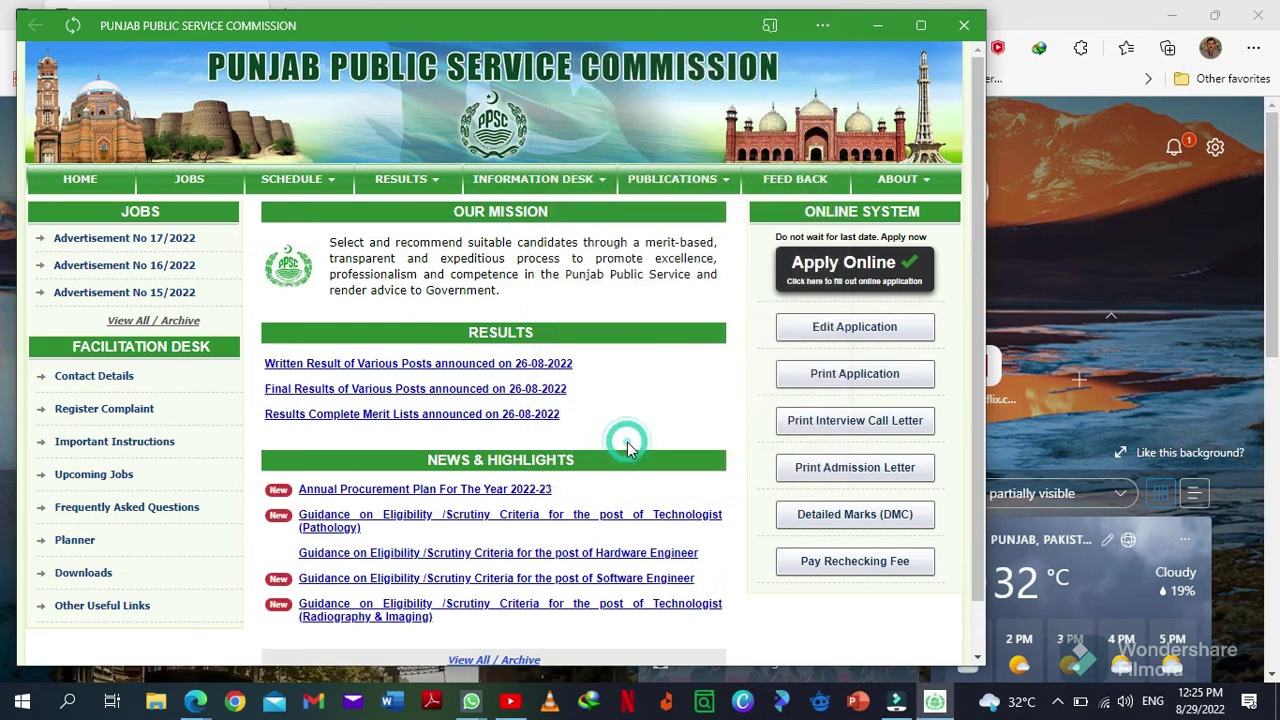
{"action": "left_click", "coordinate": [1257, 15]}
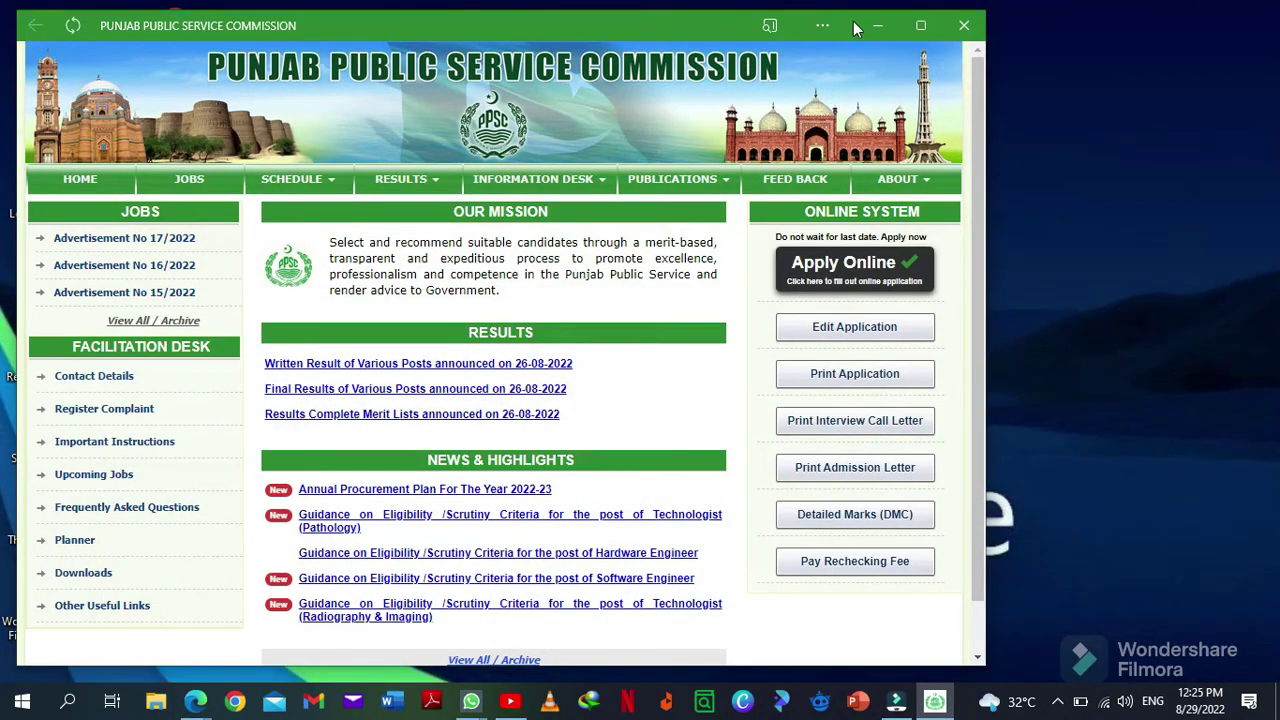
{"action": "left_click", "coordinate": [963, 25]}
- Test launching the Punjab Public Service Commission app from its desktop shortcut and from its taskbar pin, closing it each time
{"action": "double_click", "coordinate": [181, 212]}
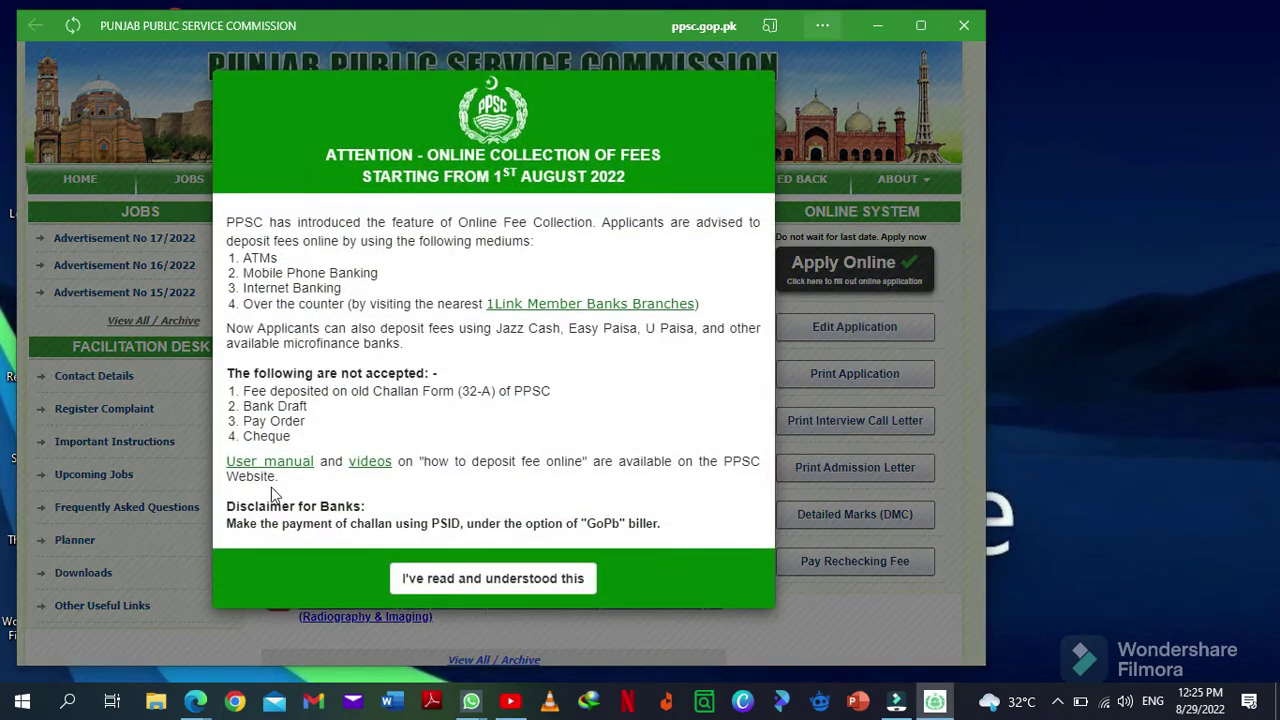
{"action": "left_click", "coordinate": [440, 579]}
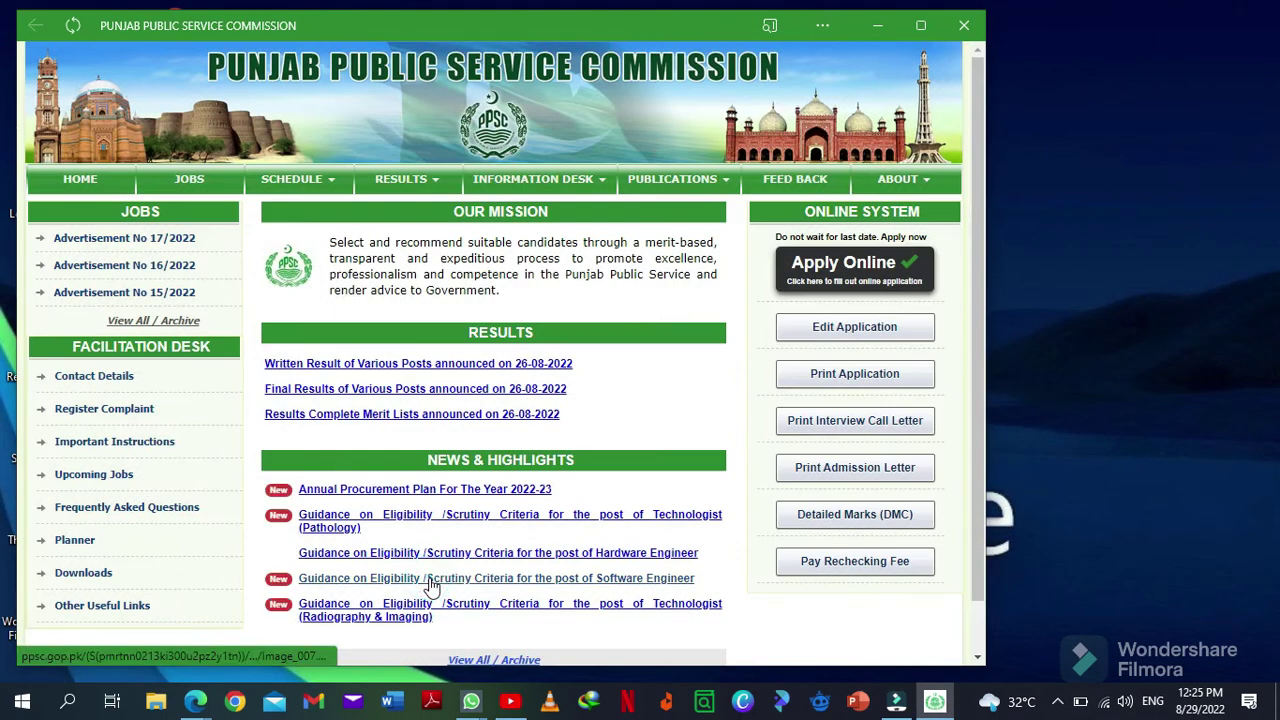
{"action": "left_click", "coordinate": [964, 26]}
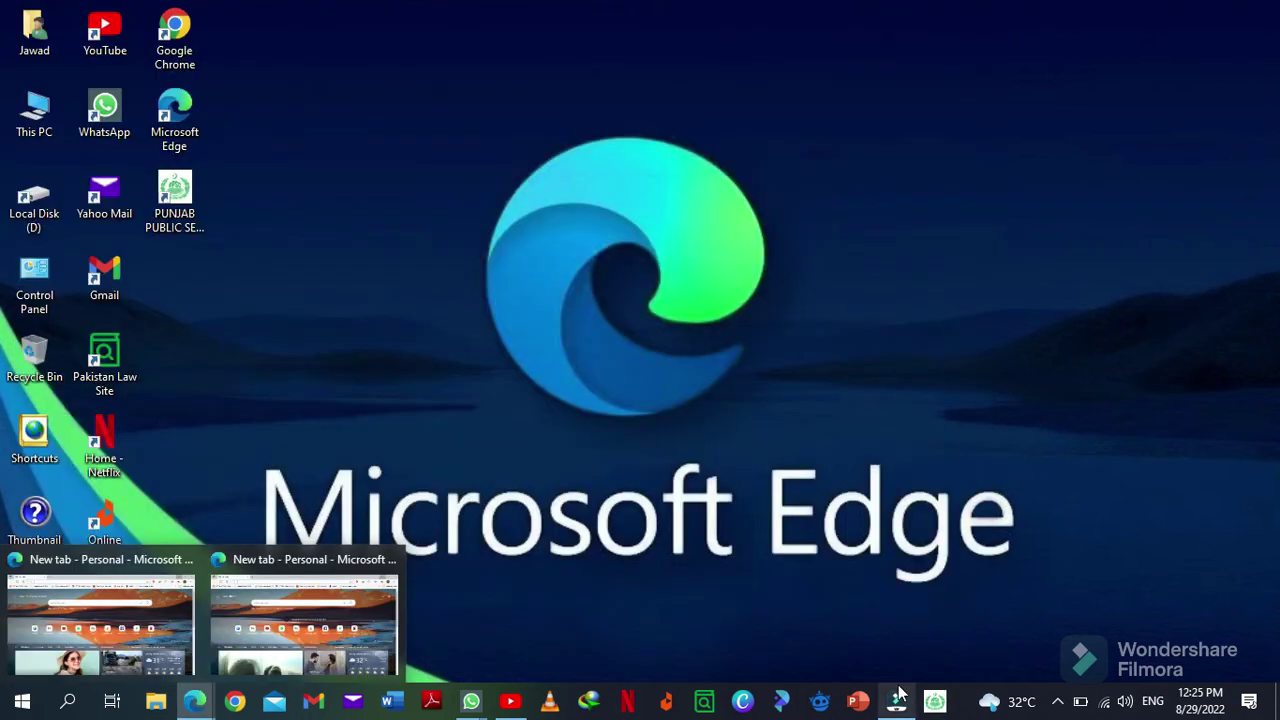
{"action": "left_click", "coordinate": [935, 703]}
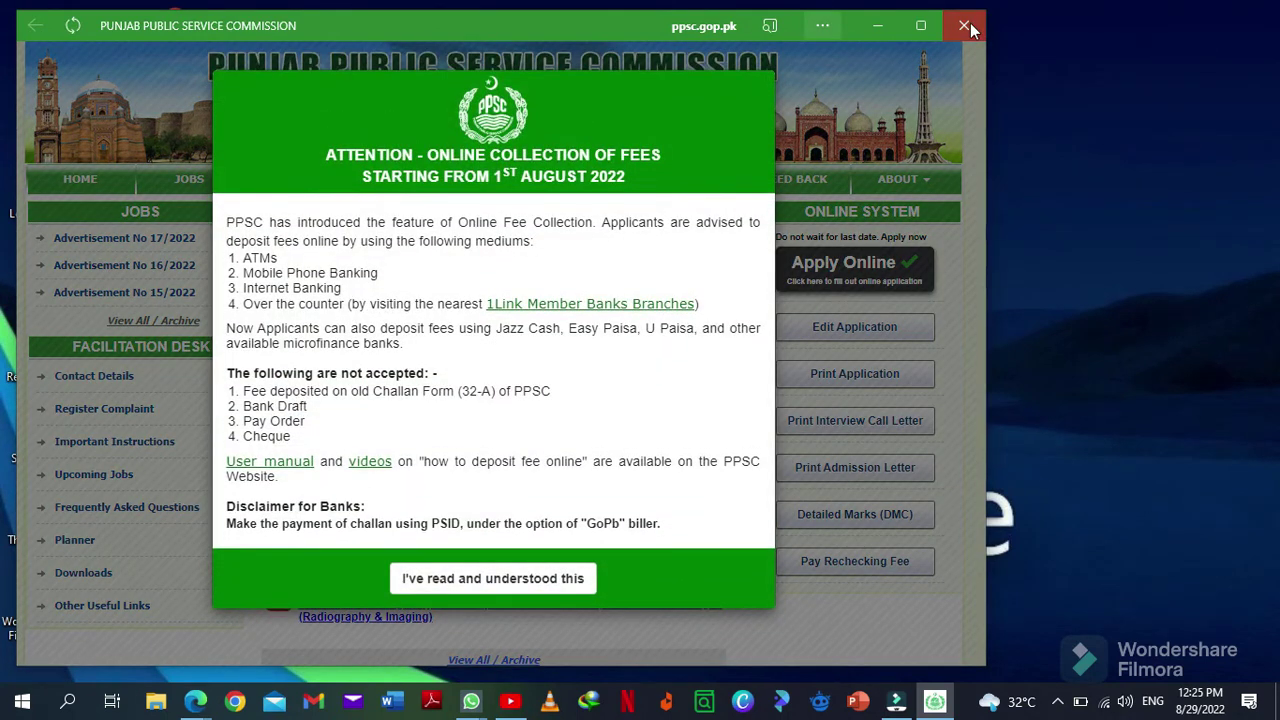
{"action": "left_click", "coordinate": [966, 26]}
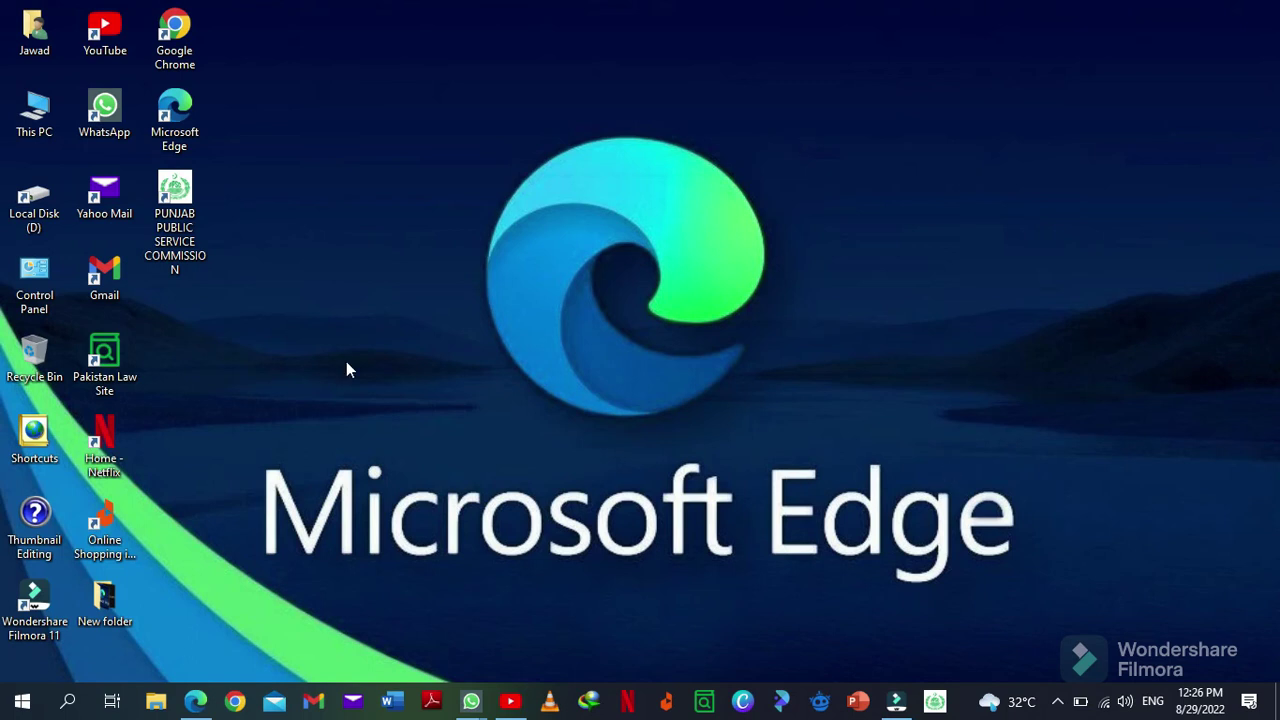
- Open the Punjab Public Service Commission app from the desktop once more, maximize its window and close it
{"action": "double_click", "coordinate": [166, 220]}
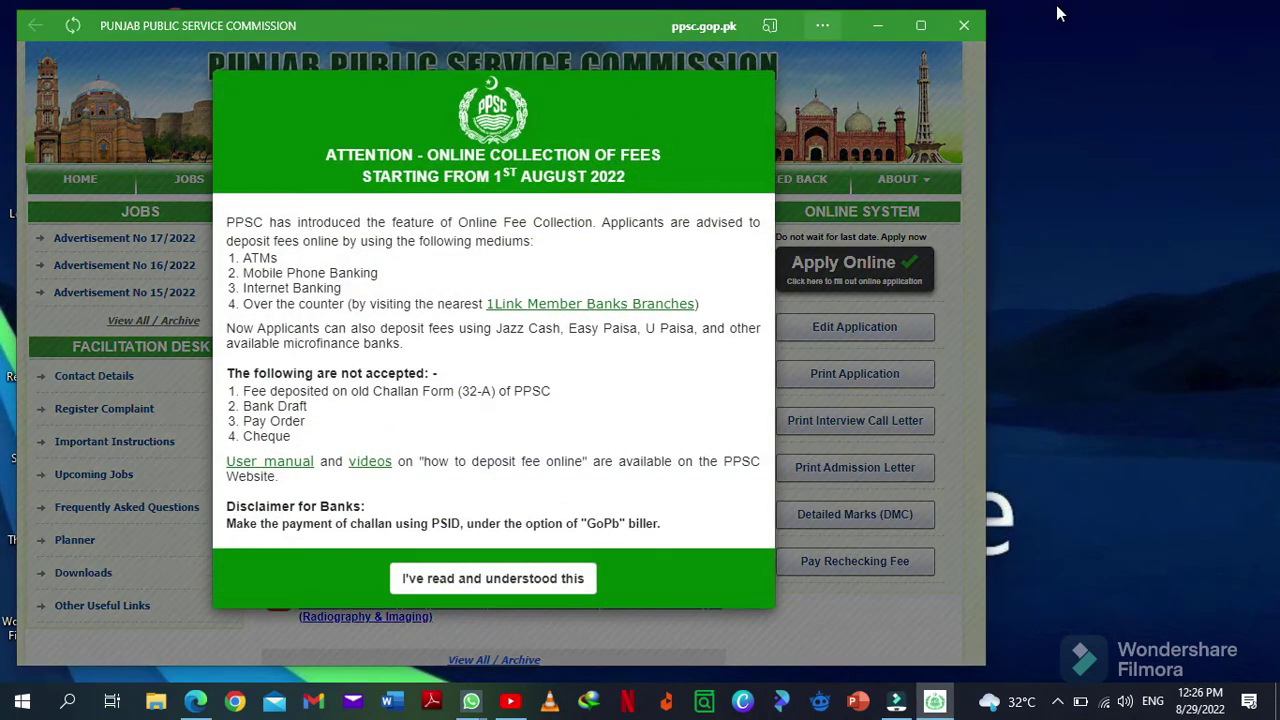
{"action": "left_click", "coordinate": [923, 25]}
{"action": "left_click", "coordinate": [1258, 14]}
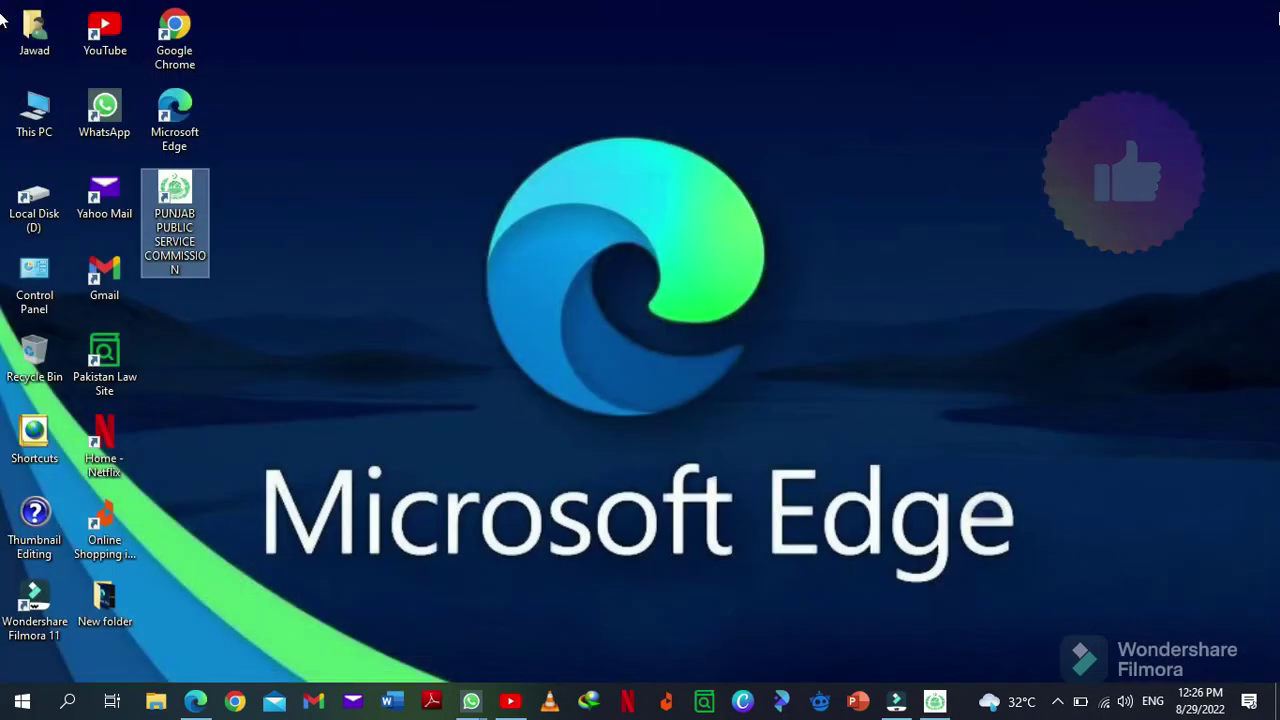